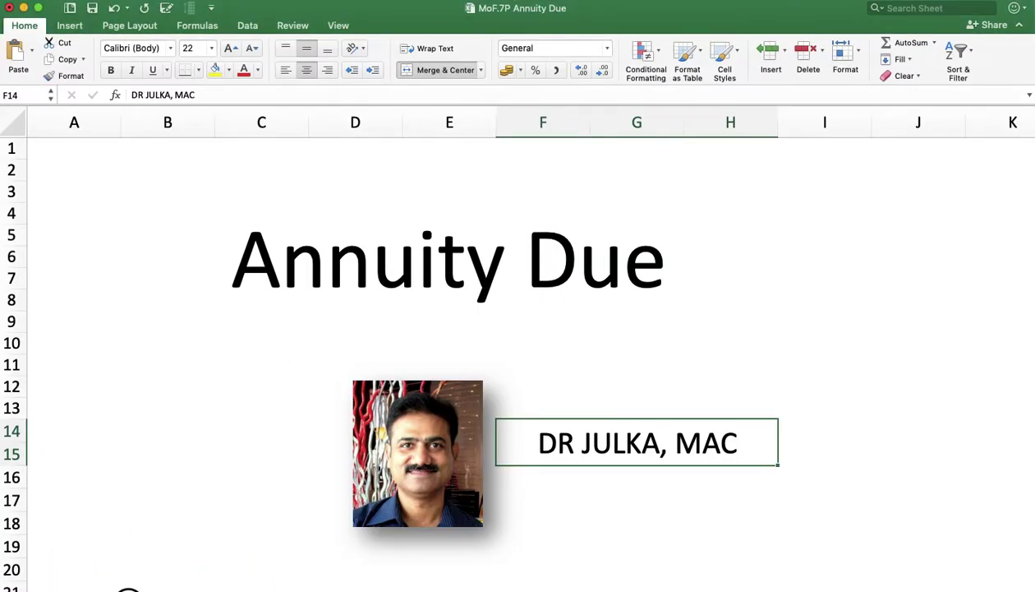
Switch from the title sheet to the Computation of Future Value of Annuity sheet
click(128, 590)
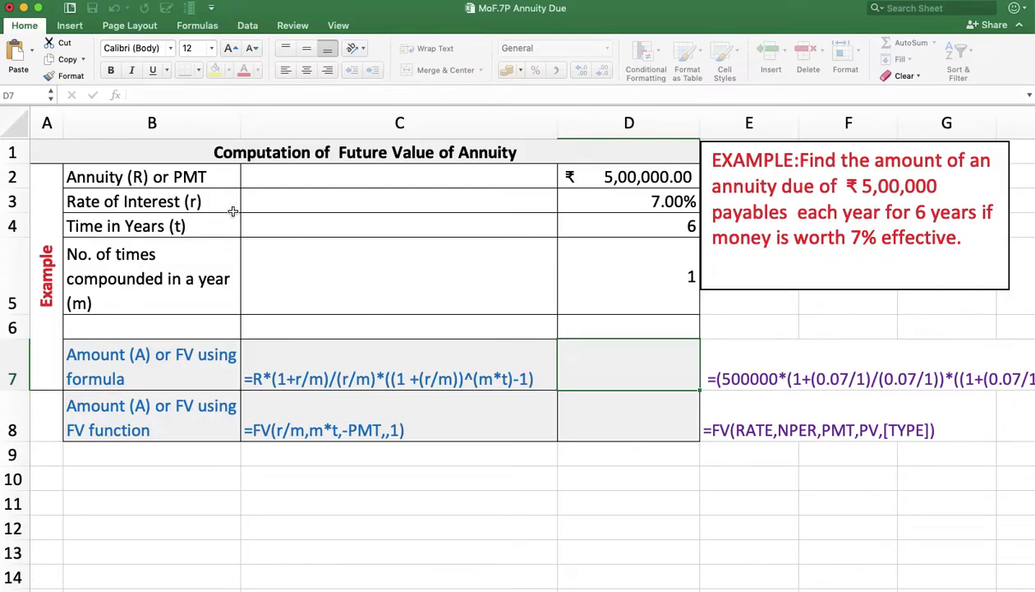
In D7, begin the future value formula with =D2*(1+D3/D5)/(D3/D5)
click(576, 356)
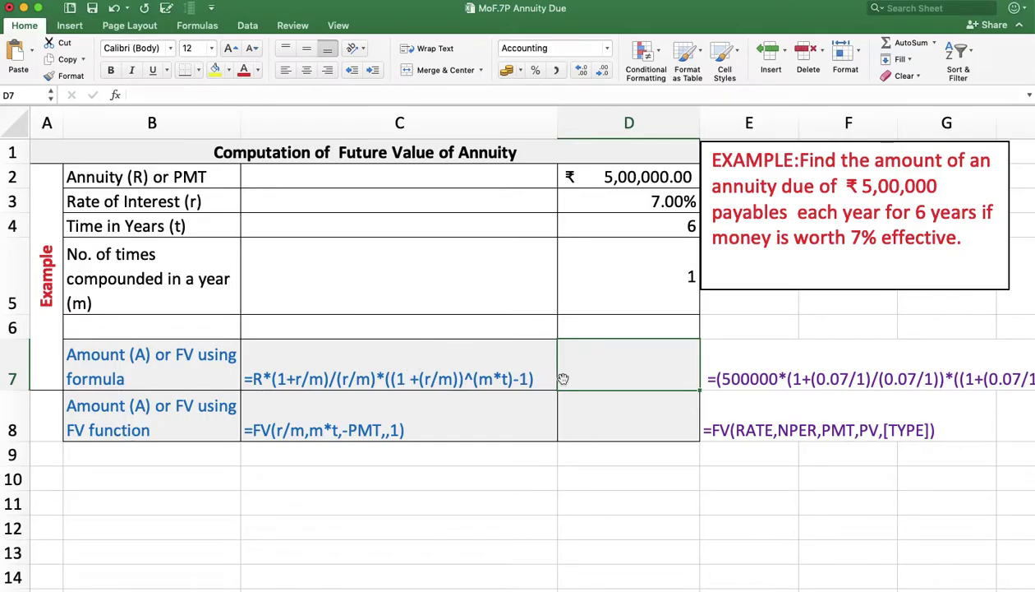
text(=)
click(610, 178)
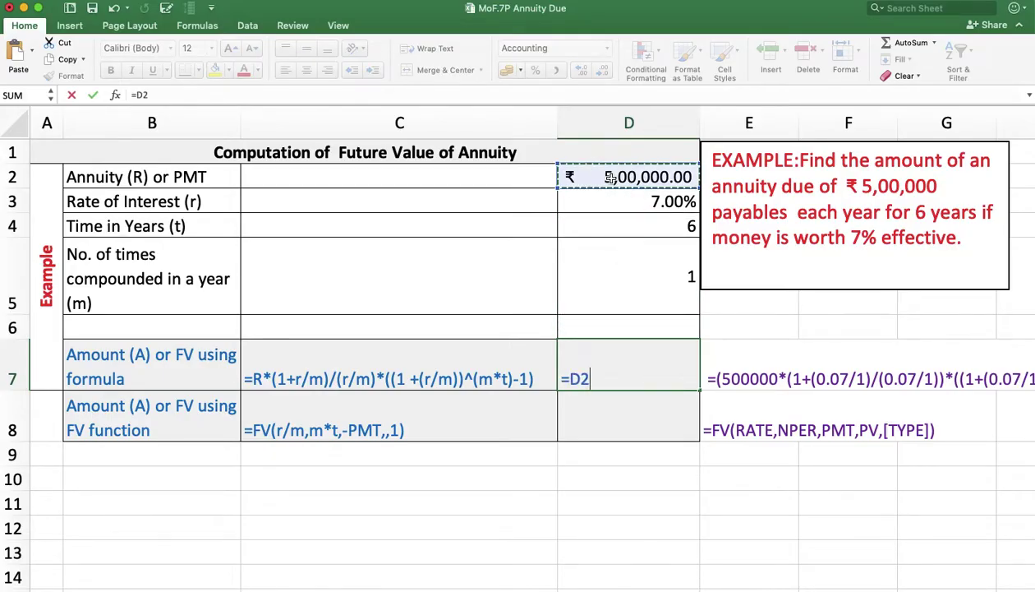
text(*)
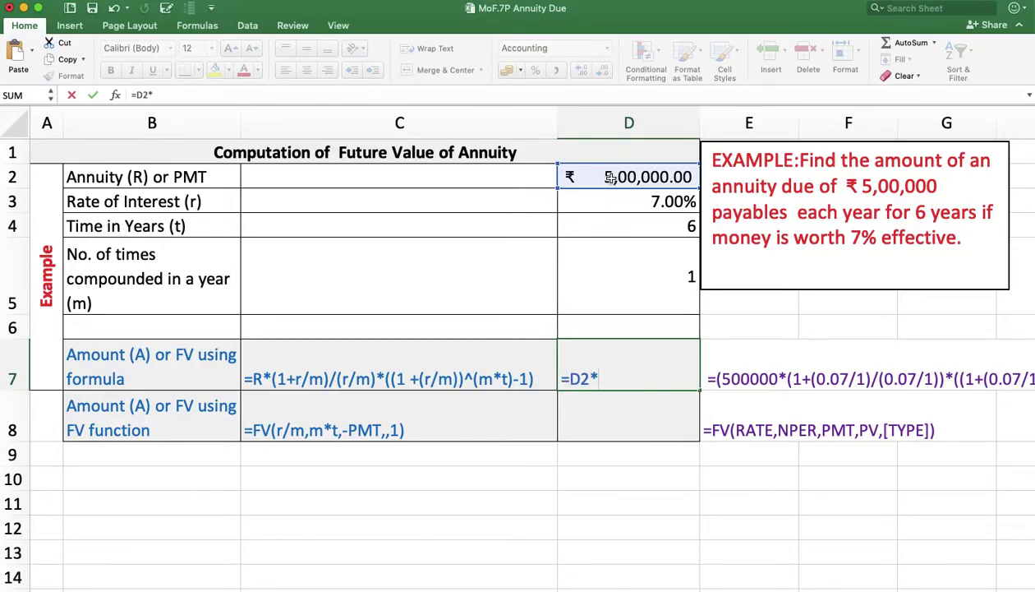
text((1+)
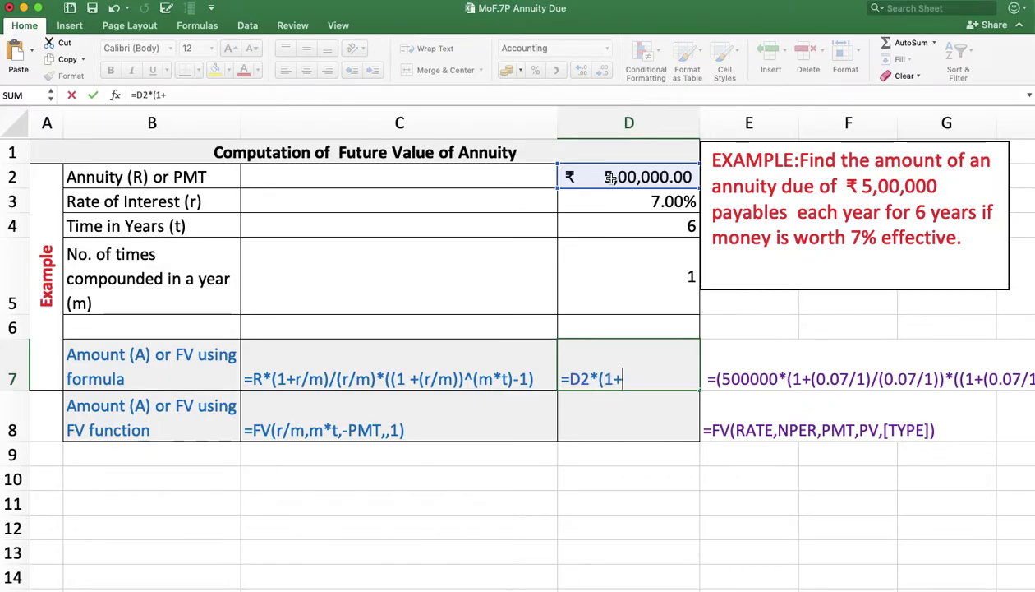
click(623, 202)
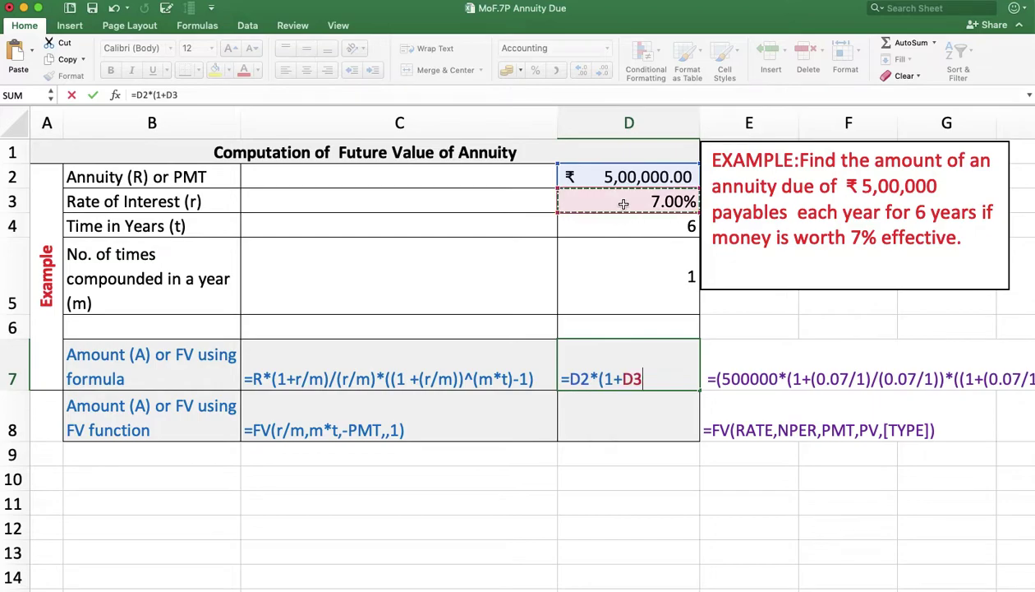
text(/)
click(660, 281)
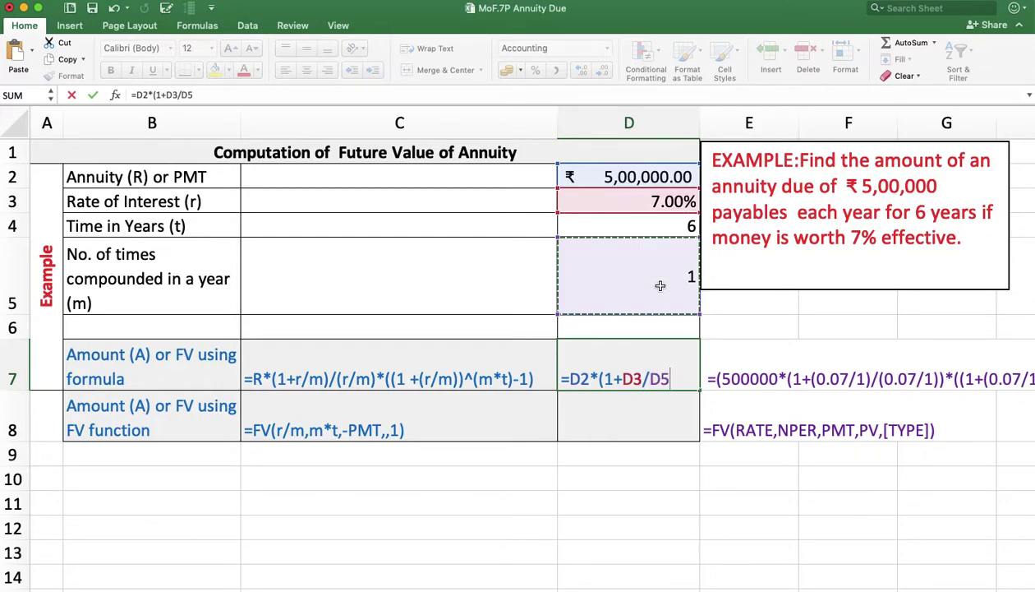
text()/()
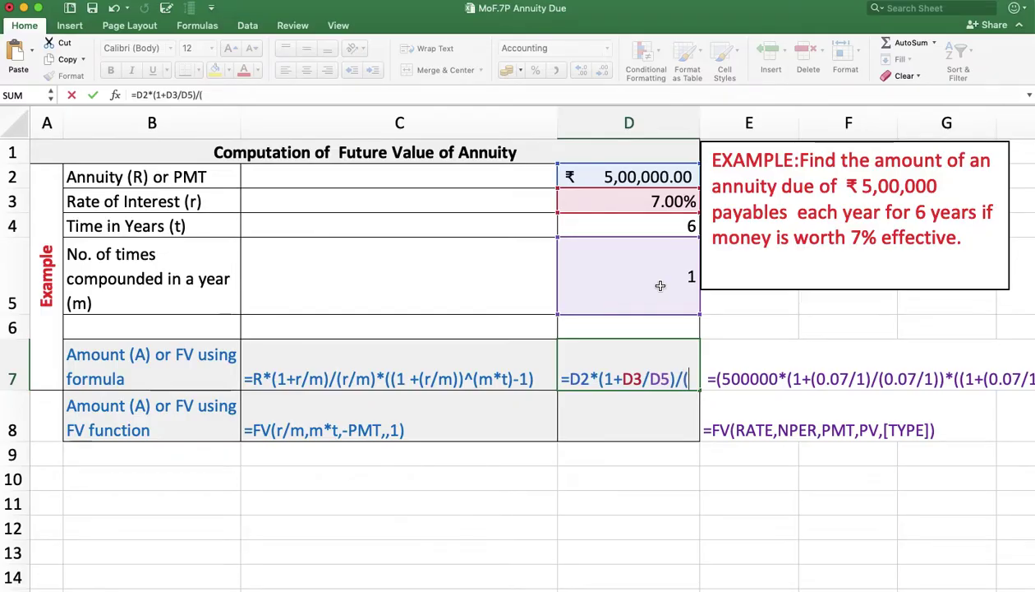
click(648, 204)
text(/)
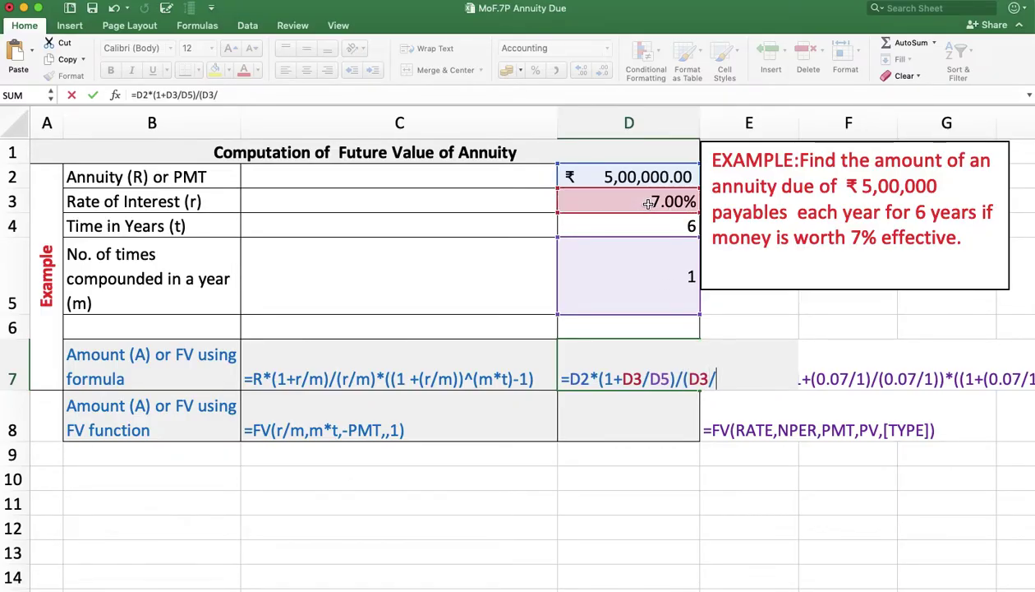
click(662, 259)
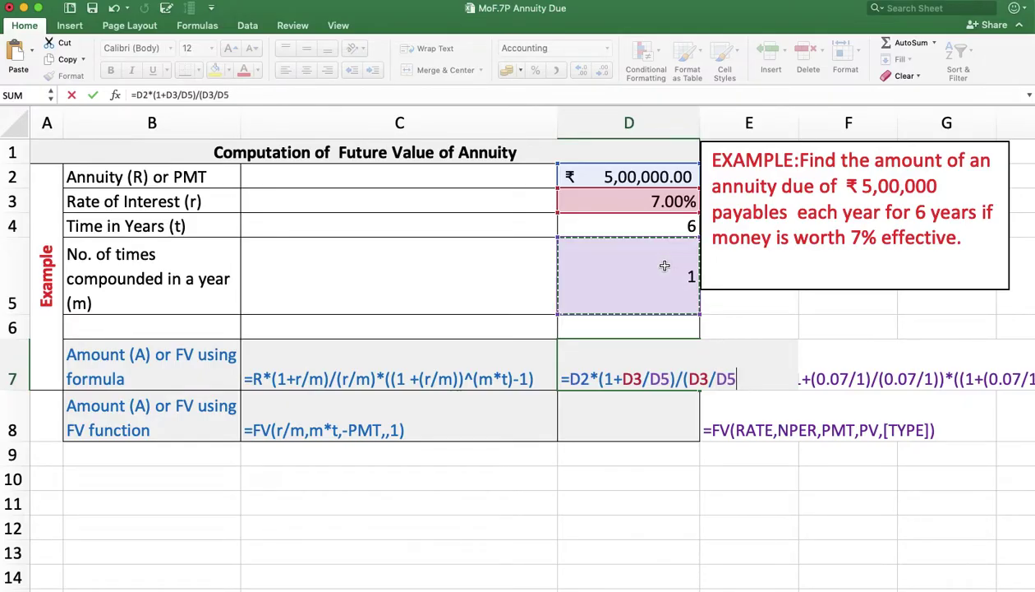
Finish D7 with *((1+(D3/D5))^(D5*D4)-1) and enter it, giving ₹ 38,27,010.55
text())
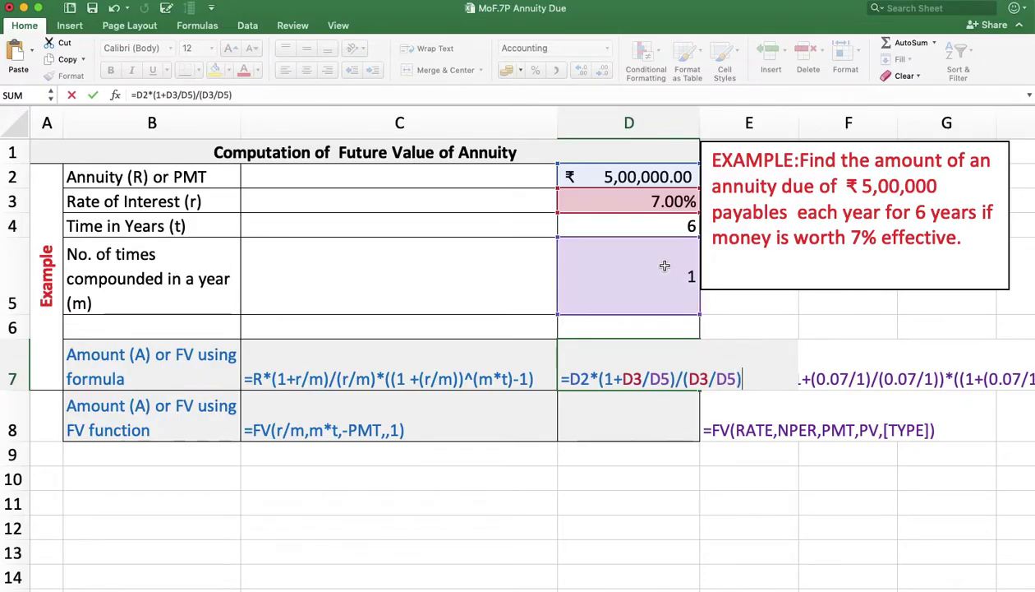
text(*((1)
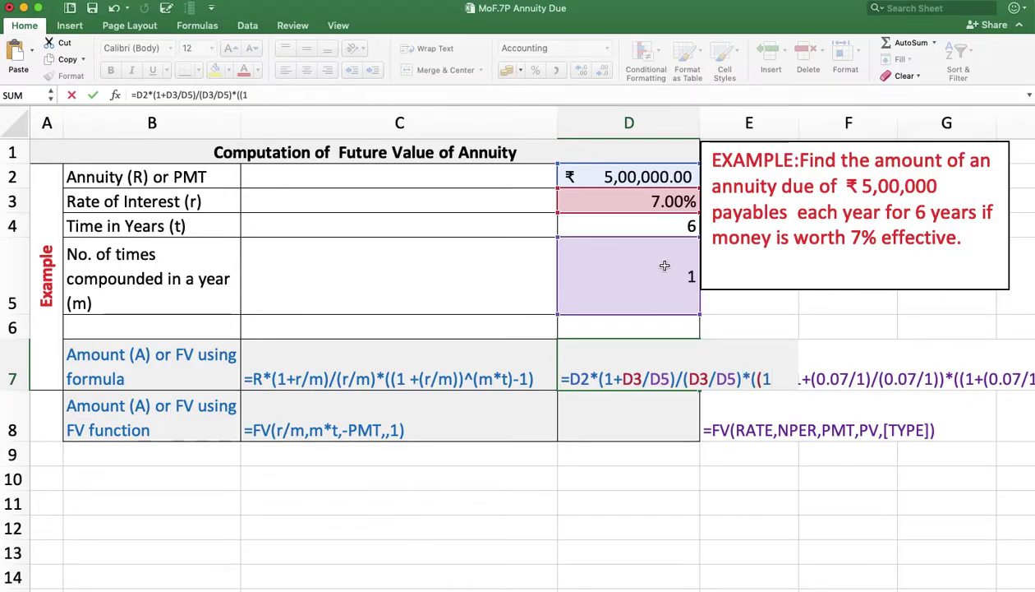
text(+()
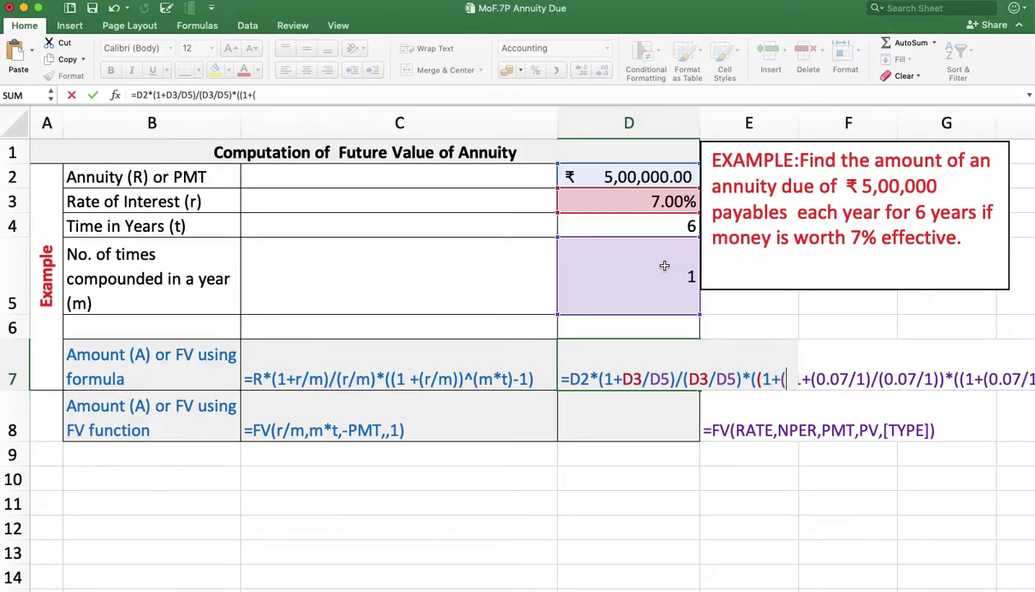
click(655, 202)
text(/)
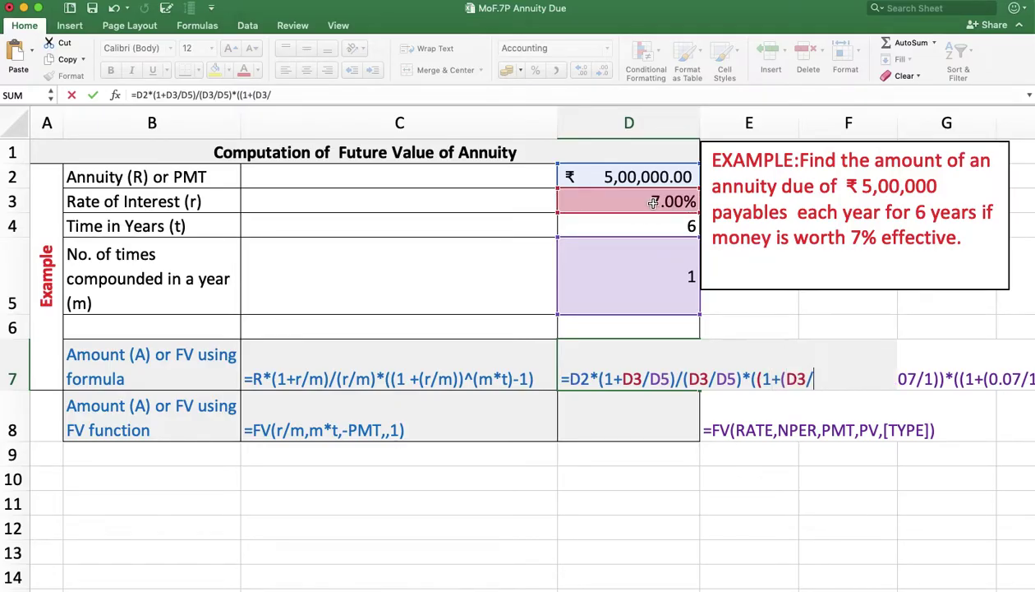
click(659, 266)
text())^()
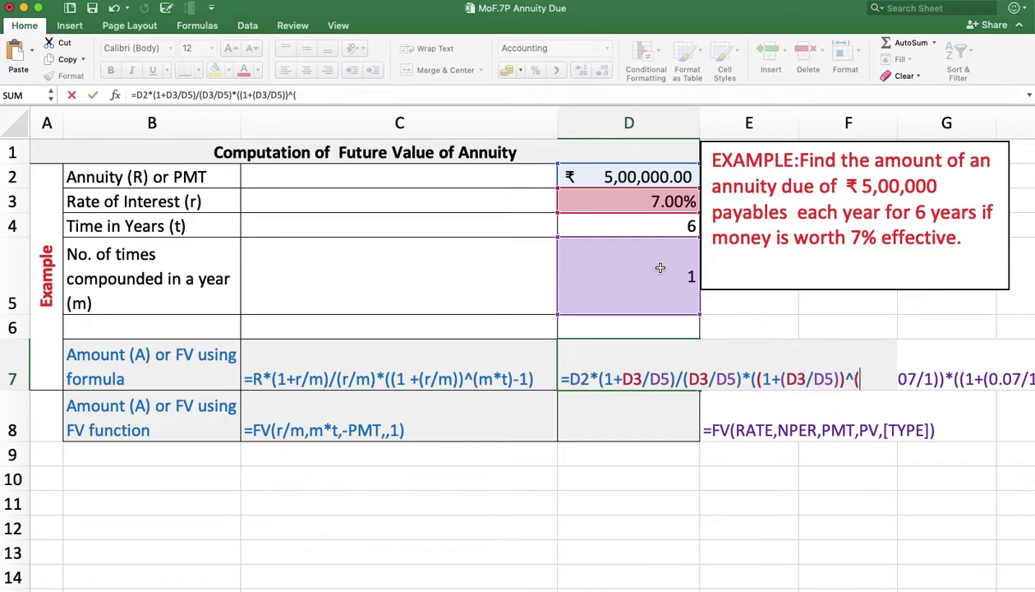
click(652, 261)
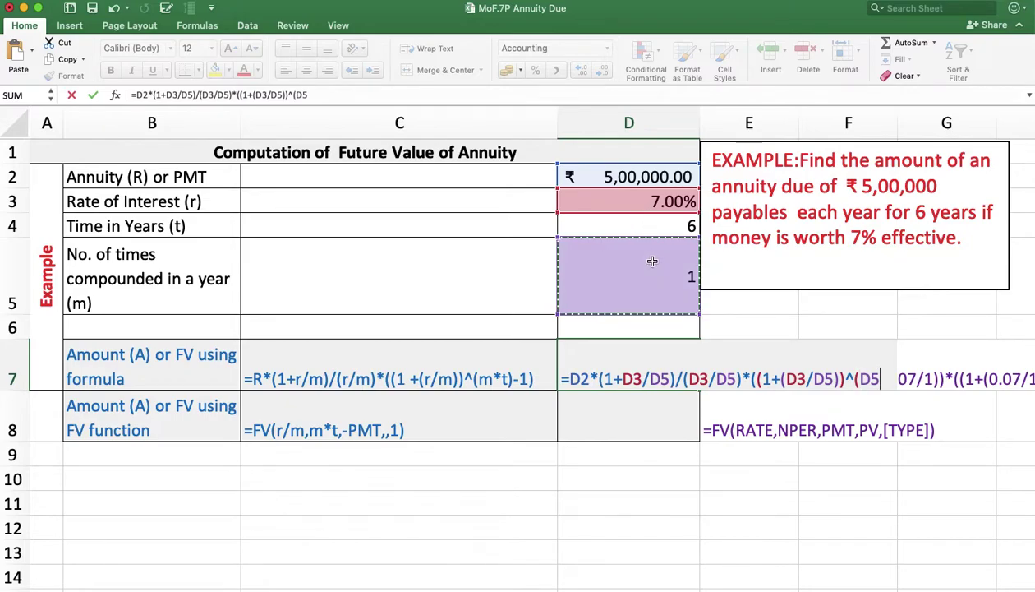
text(*)
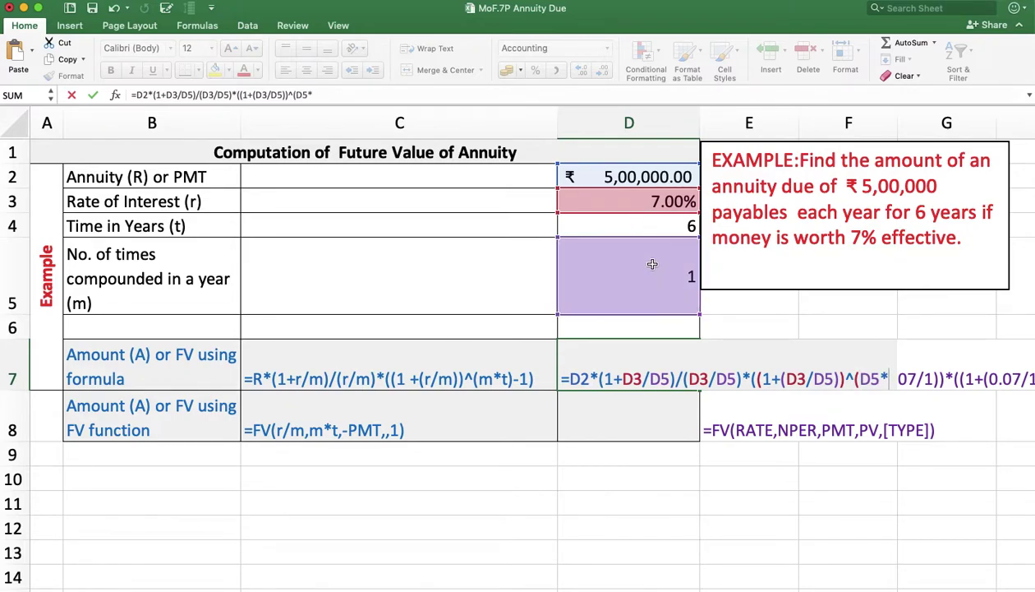
click(652, 224)
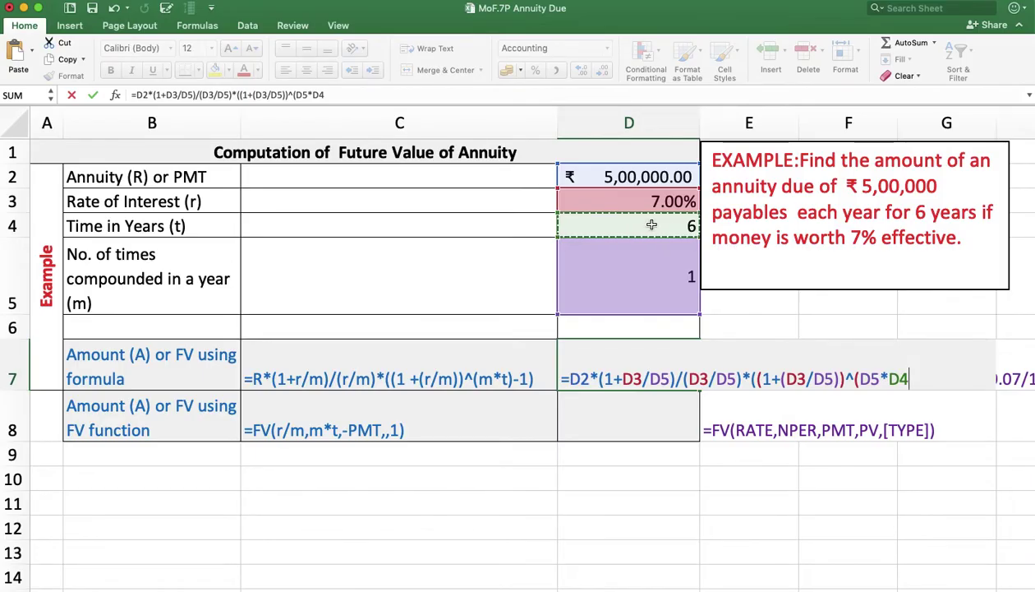
text()-)
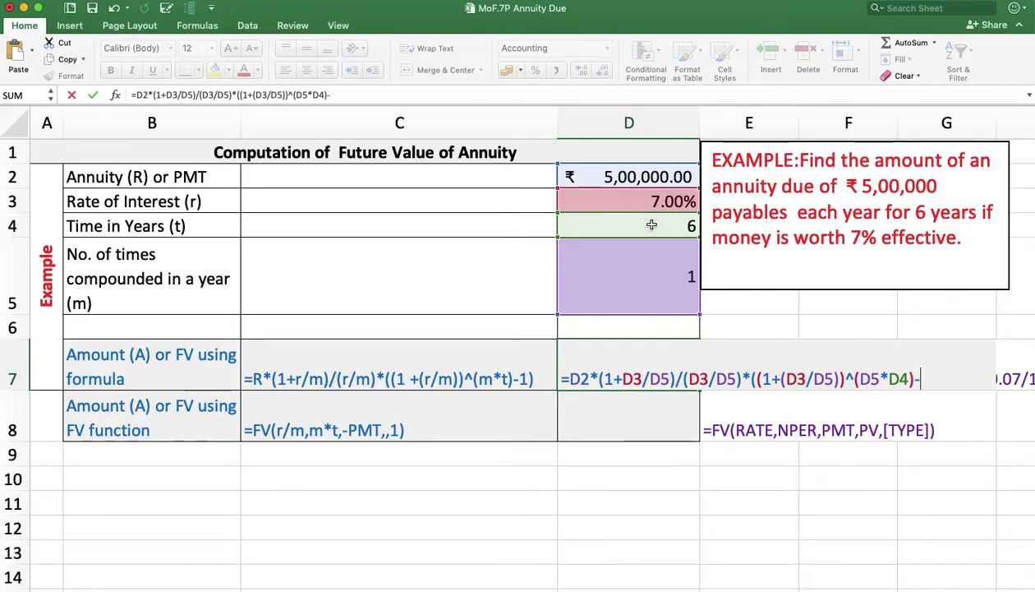
text(1))
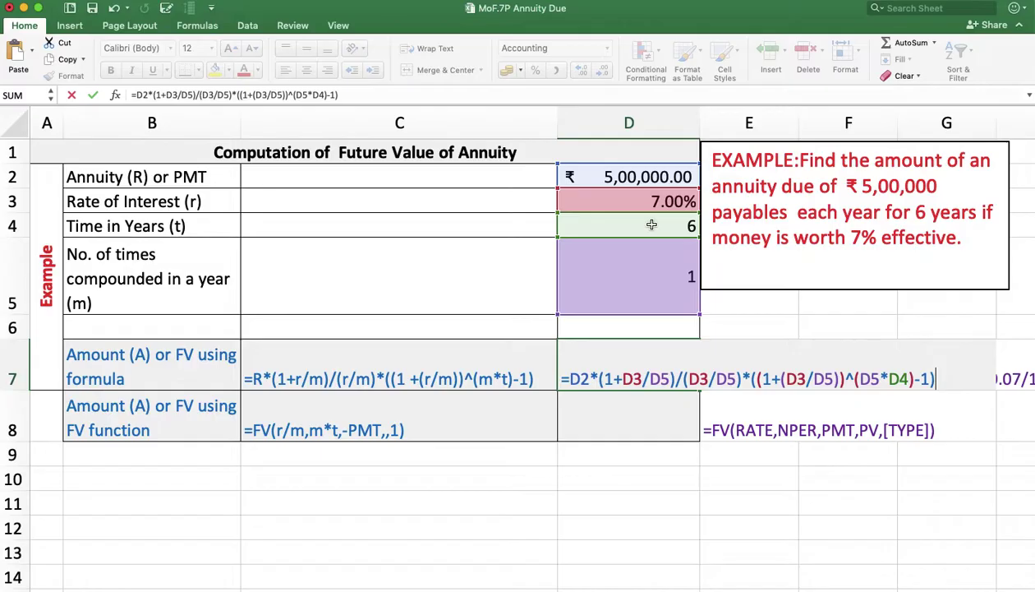
key(Return)
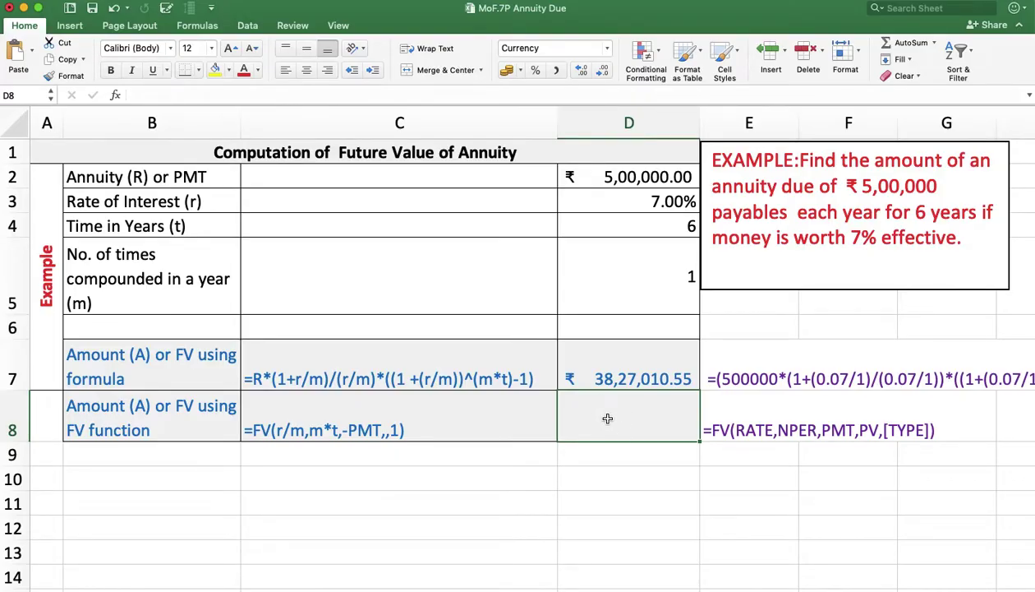
In D8, start the FV function with rate D3/D5 and periods D5*D4
text(=F)
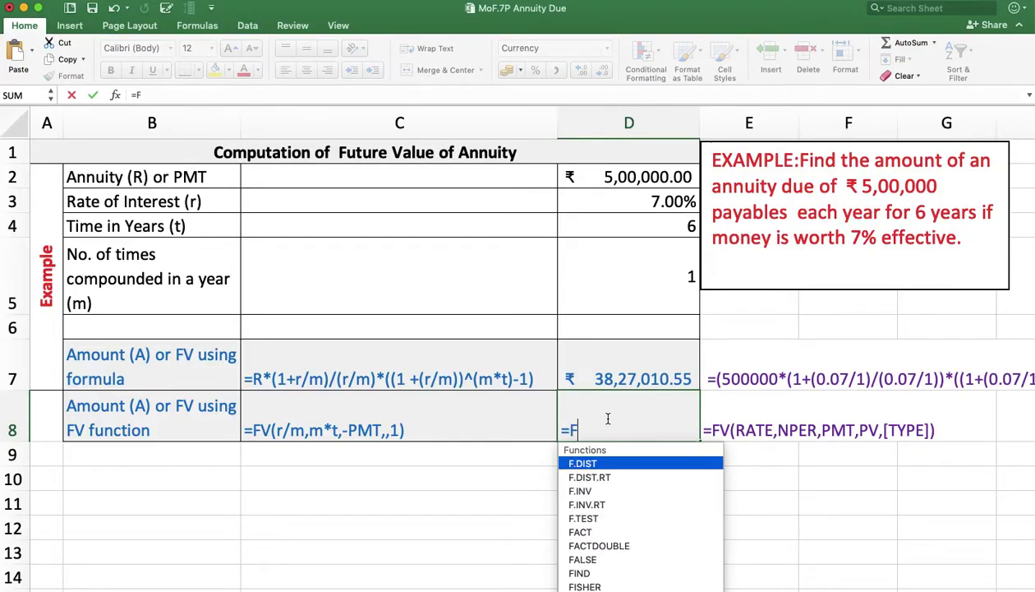
text(V)
double_click(609, 464)
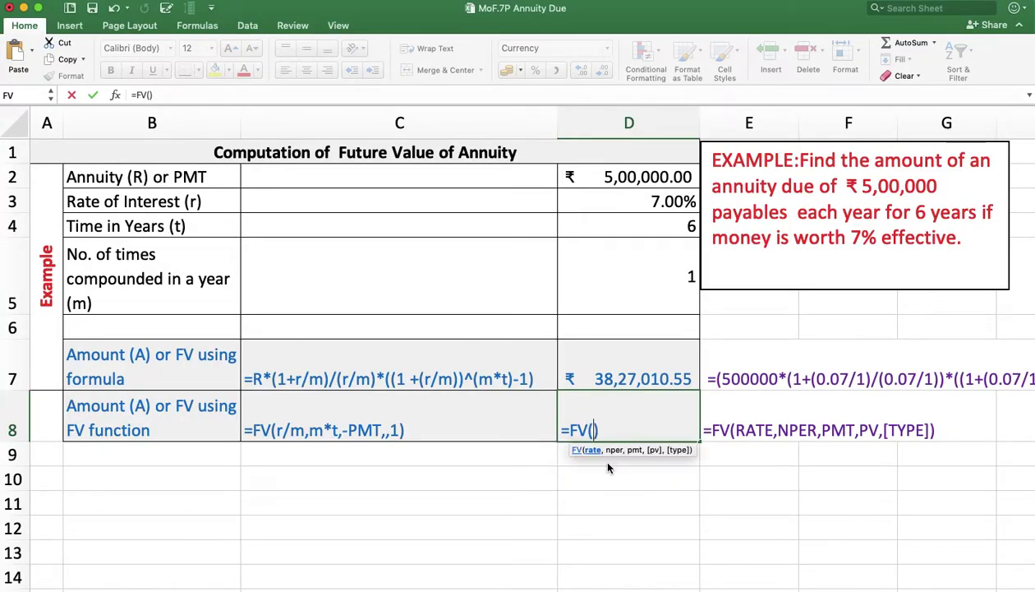
click(632, 198)
text(/)
click(649, 264)
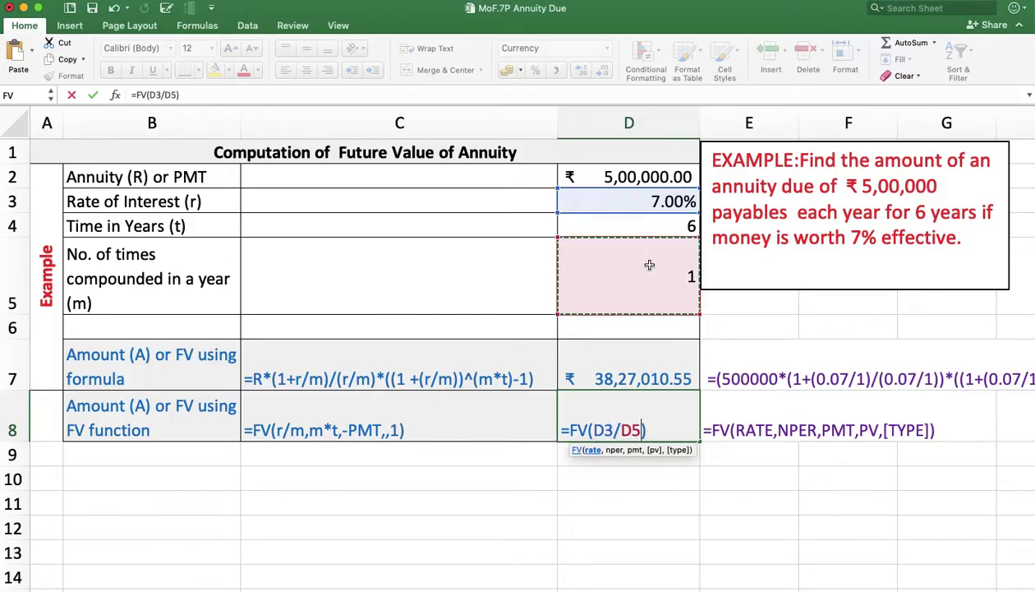
text(,)
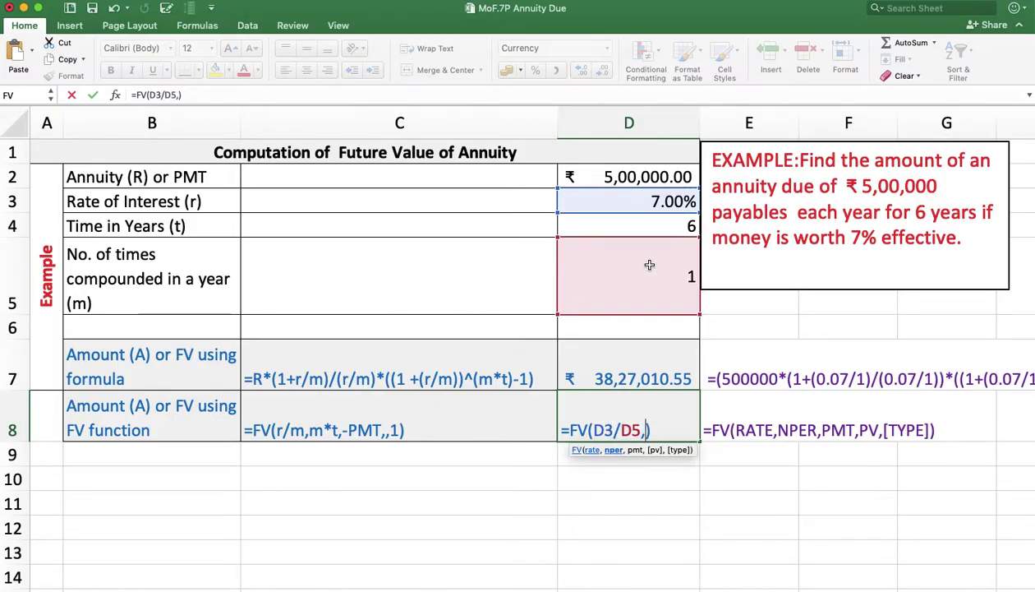
click(650, 262)
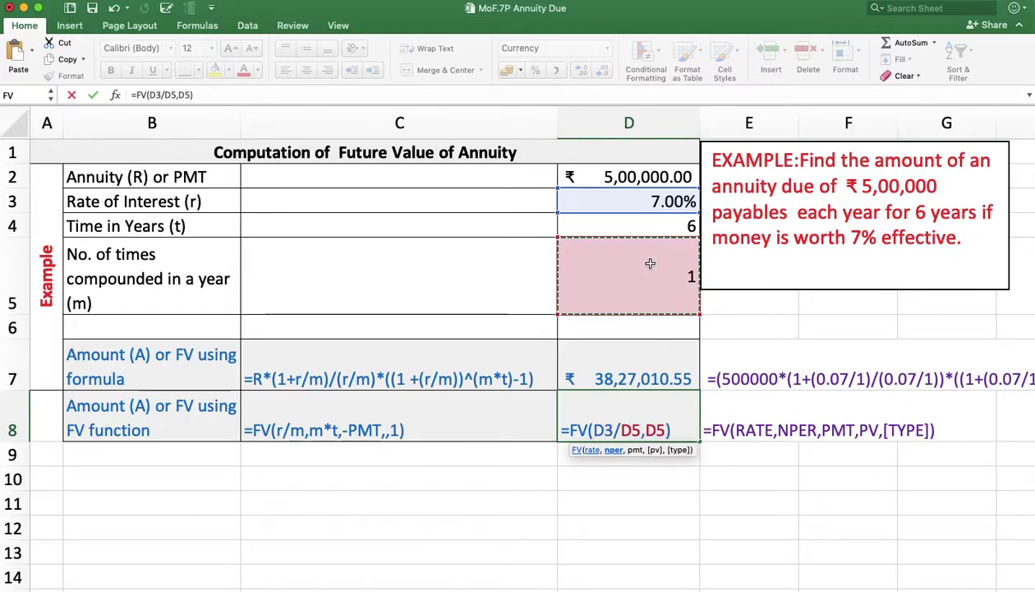
text(*)
click(650, 227)
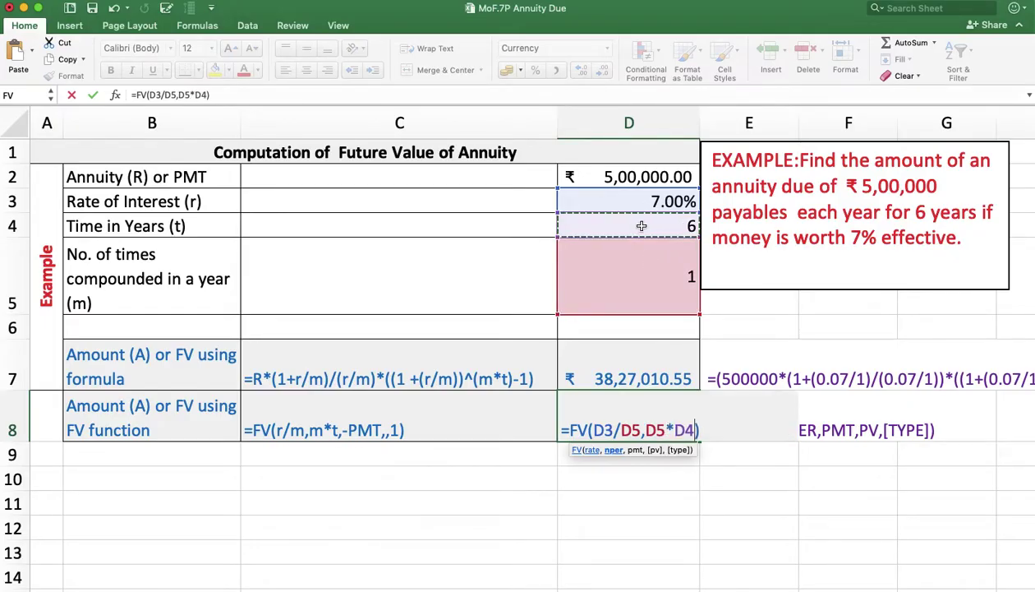
Add payment -D2 and type 1 to complete =FV(D3/D5,D5*D4,-D2,,1), returning ₹38,27,010.55
text(,)
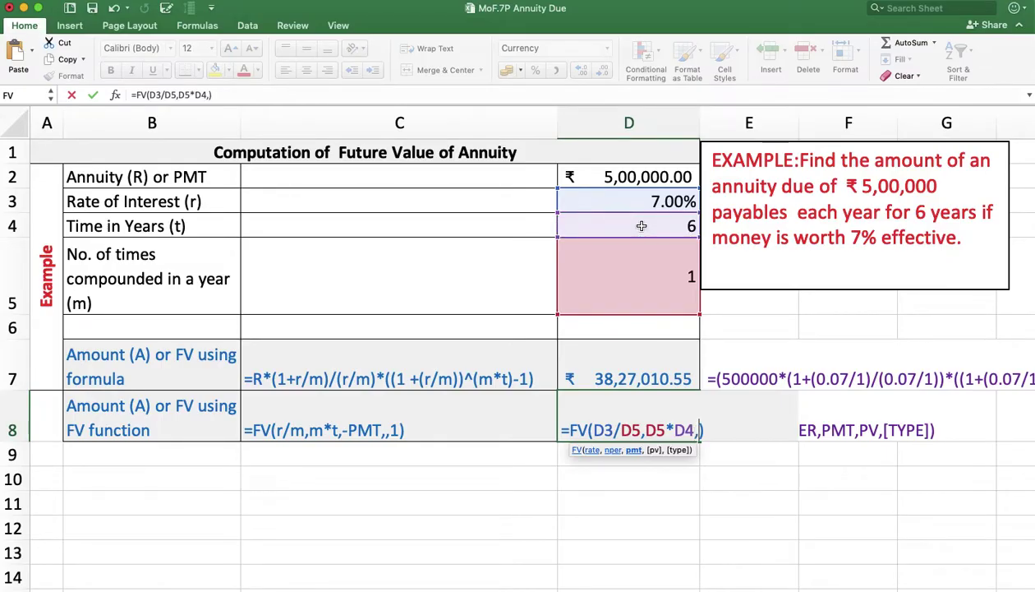
text(-)
click(619, 176)
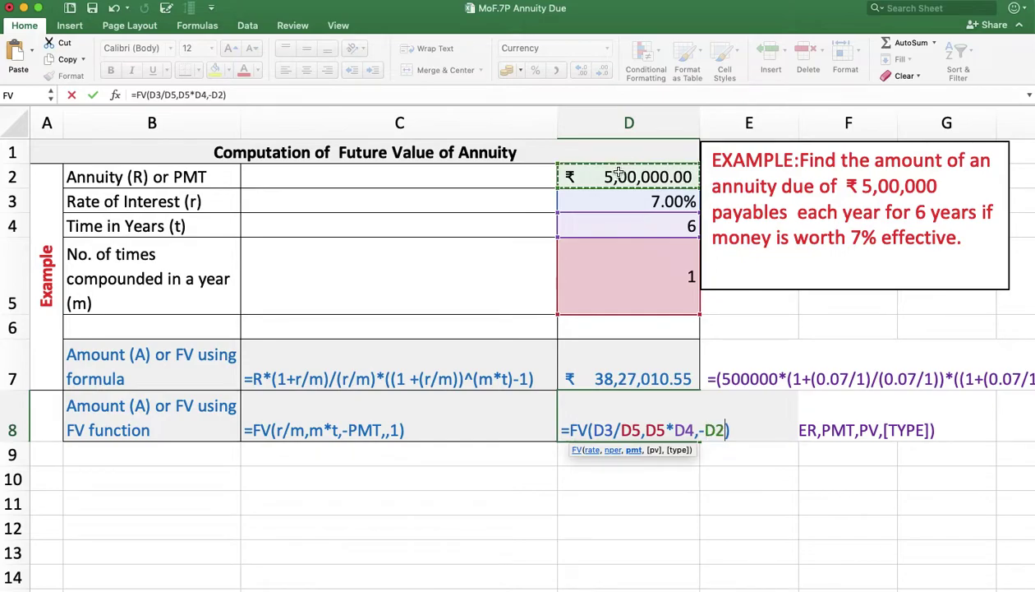
text(,)
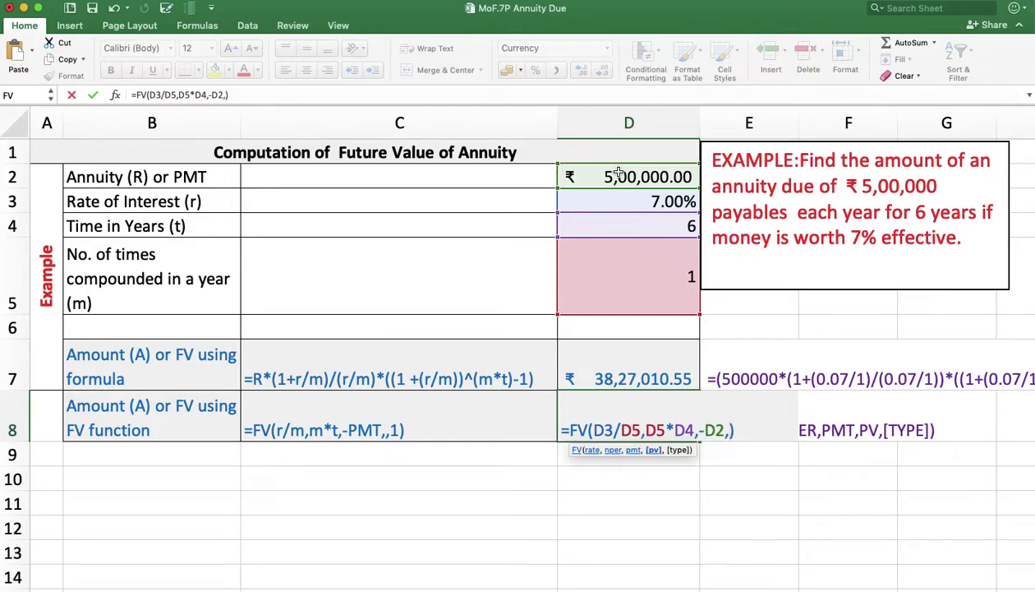
text(,)
text(1)
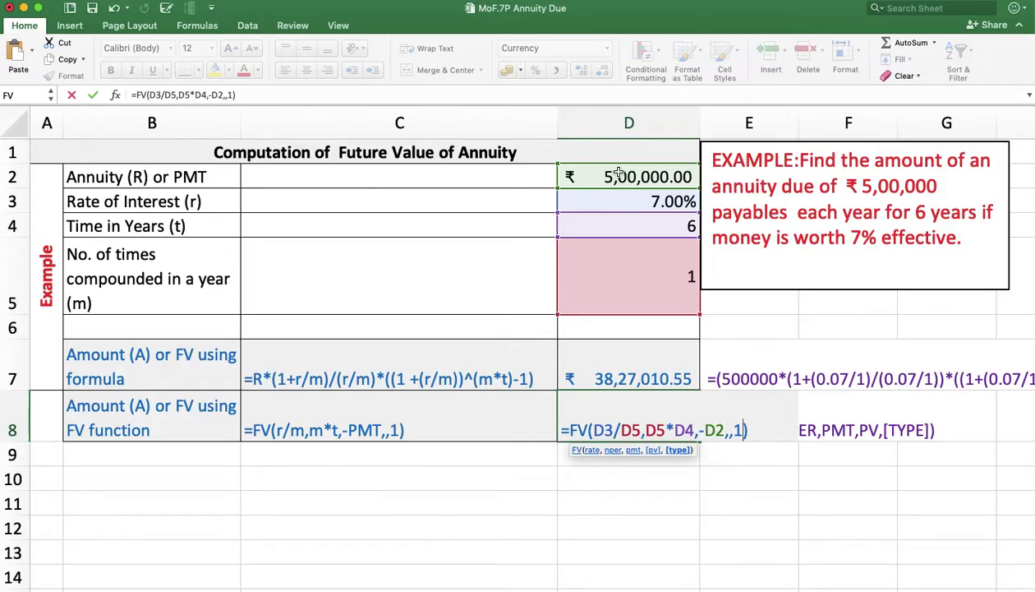
key(Return)
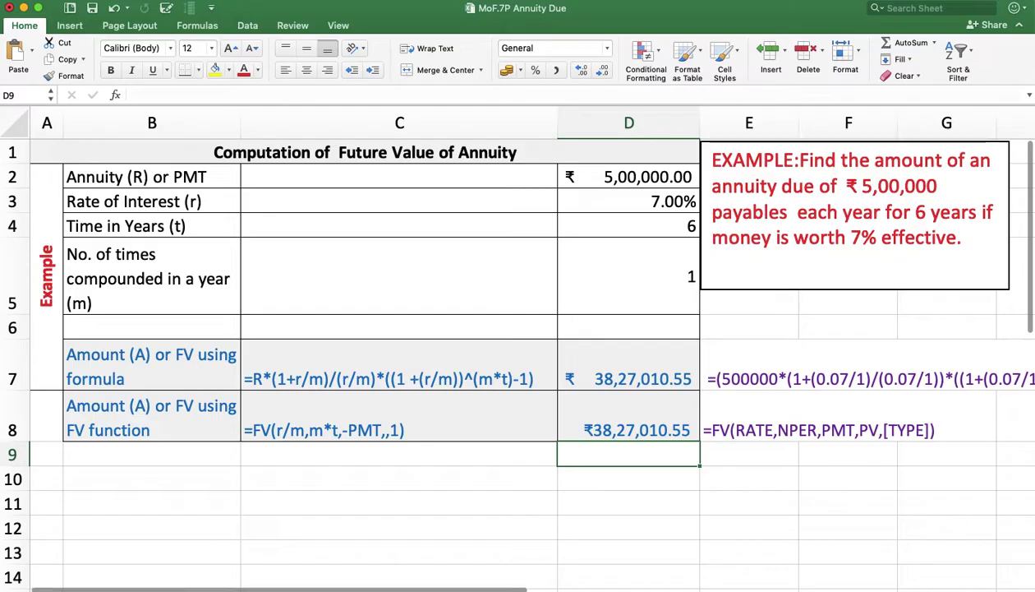
Move to the Computation of Present Value of Annuity worksheet with Ctrl+Page Down
key(ctrl+Page_Down)
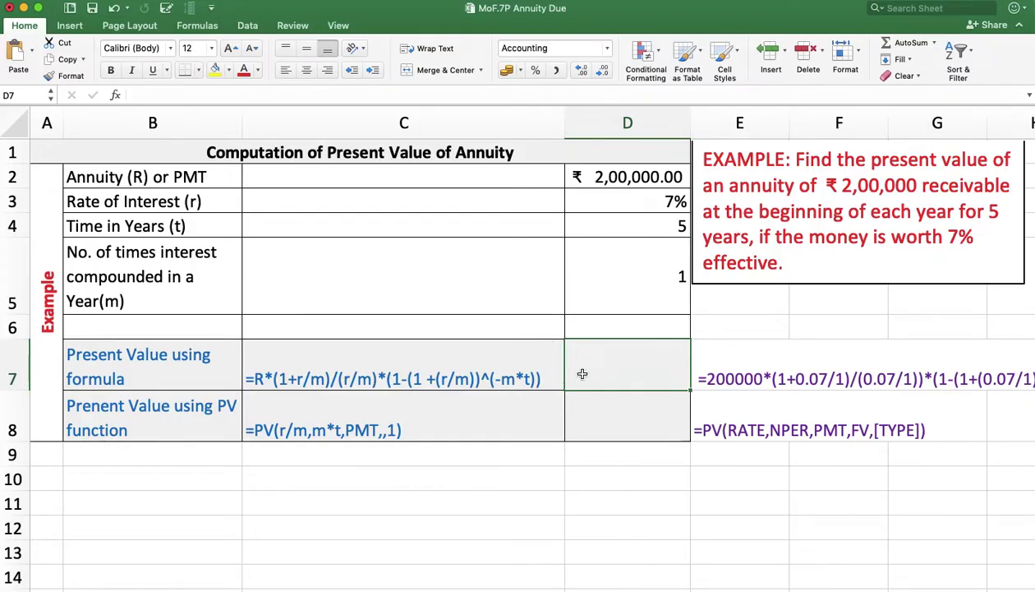
In D7, begin the present value formula with =D2*(1+D3/D5)/(D3/D5)
text(=)
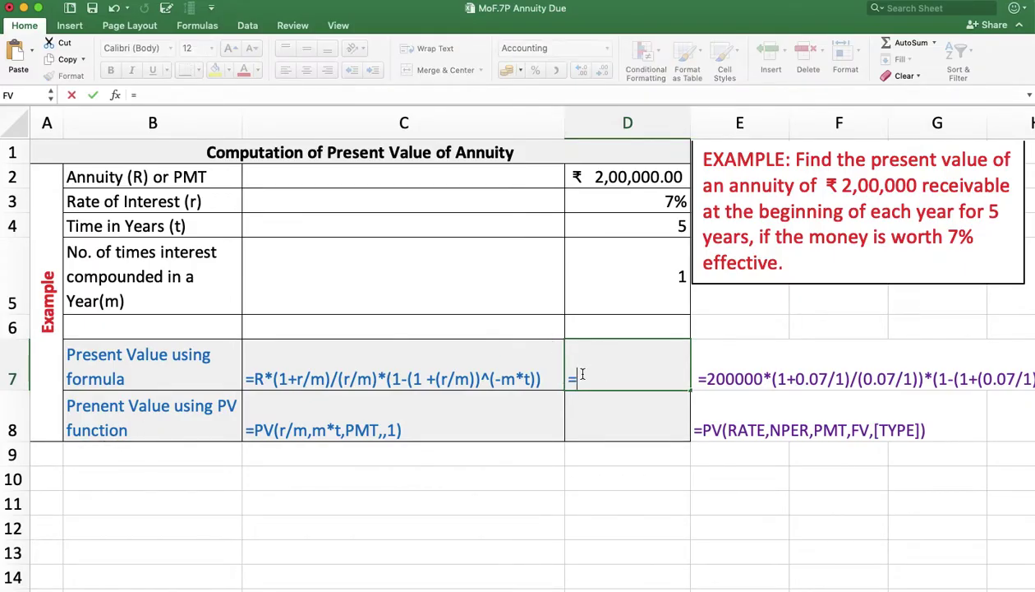
click(618, 179)
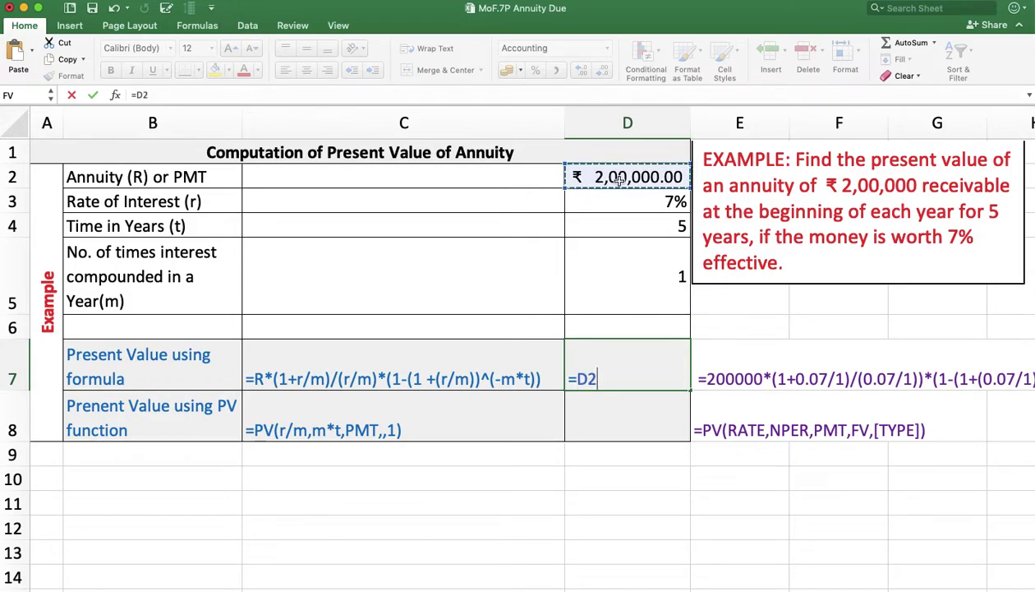
text(*)
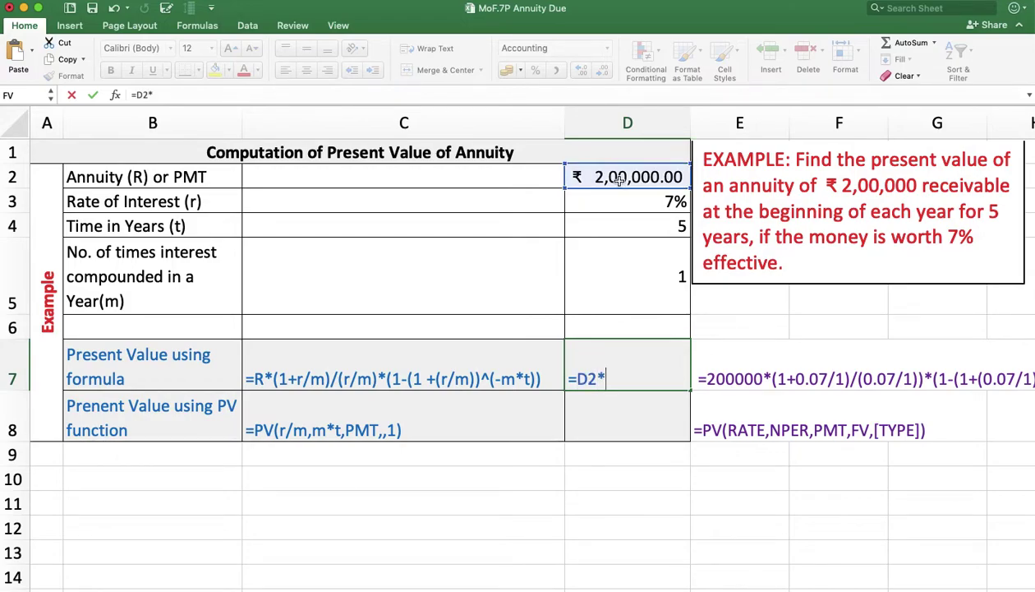
text((1)
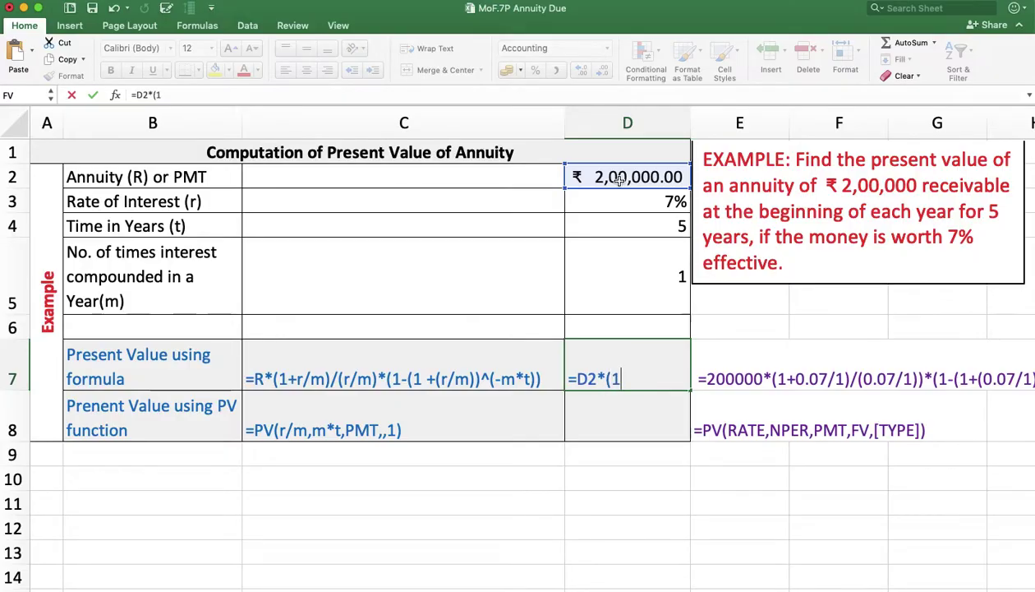
text(+)
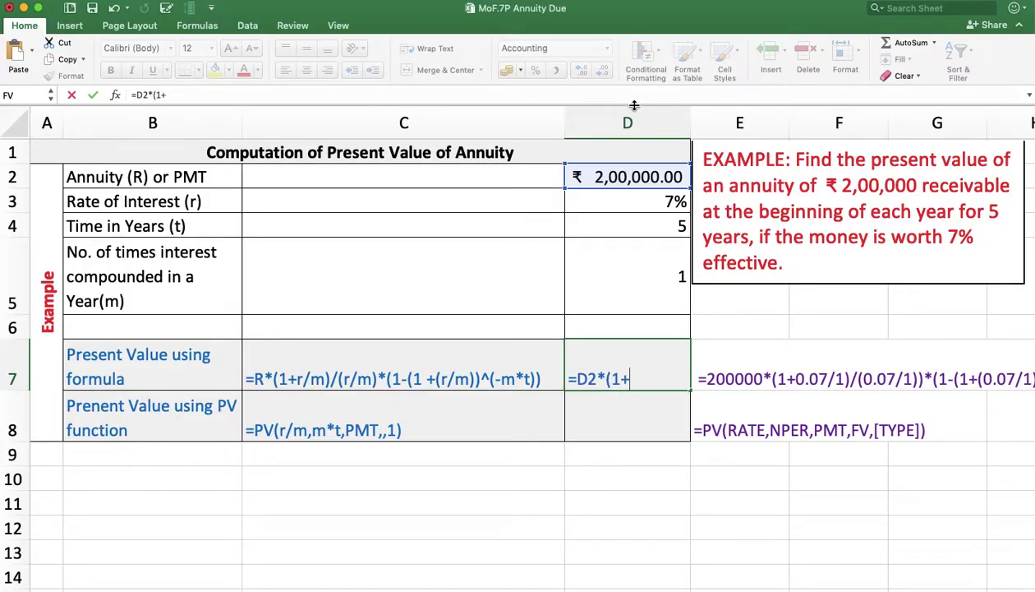
click(639, 197)
text(/)
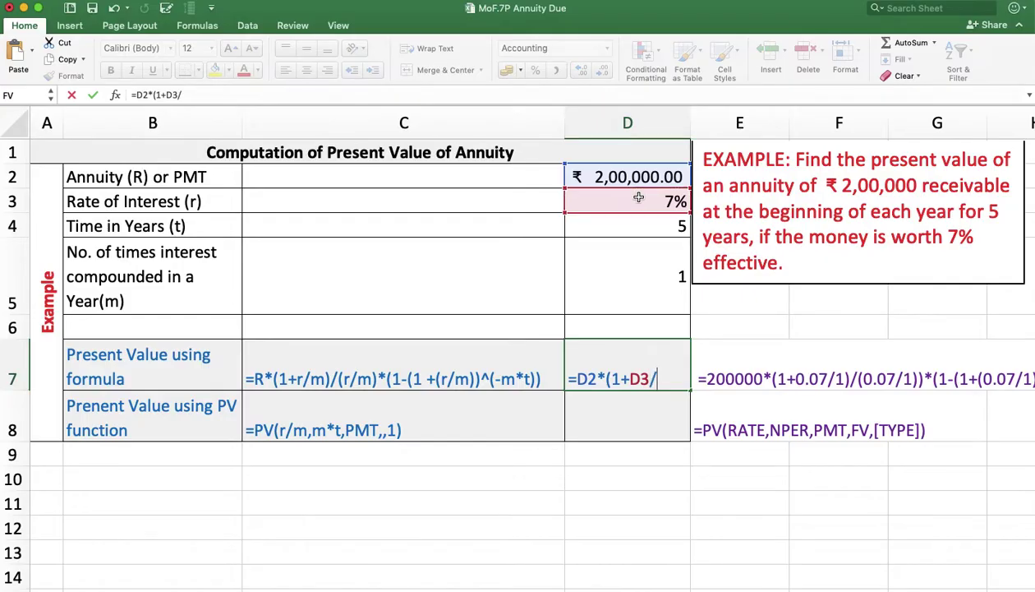
click(641, 266)
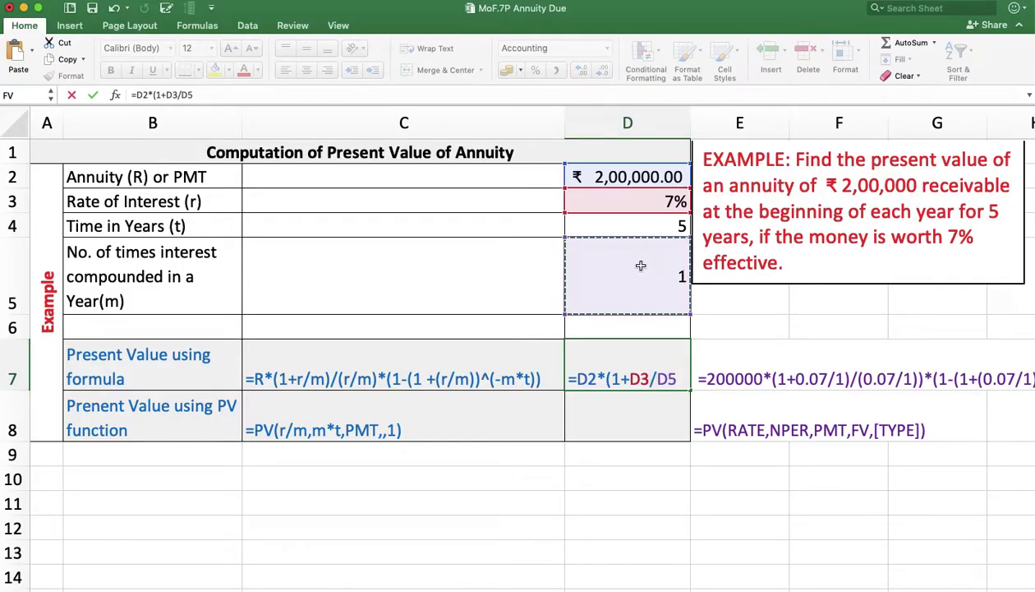
text()/)
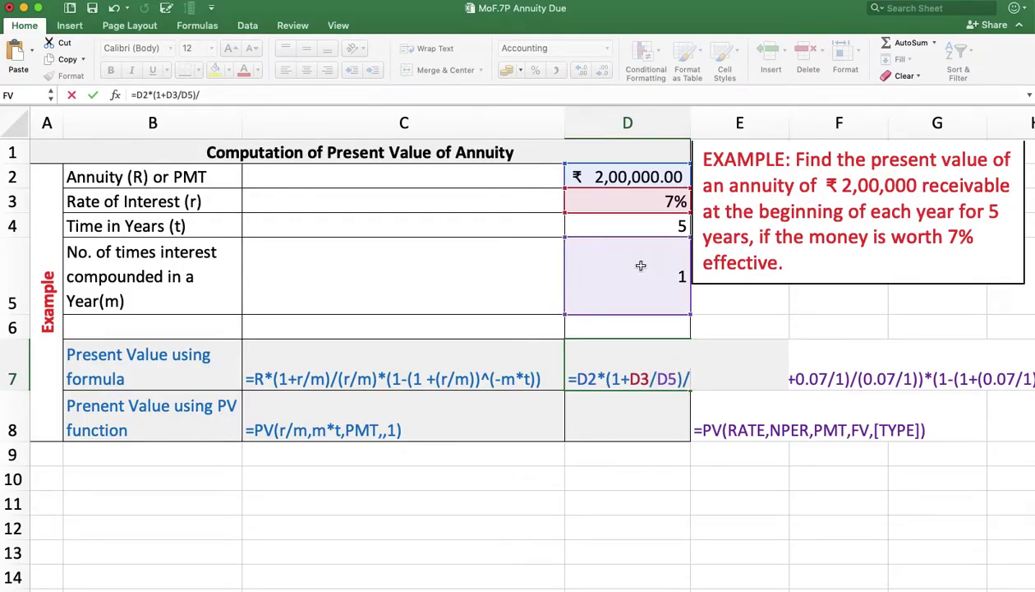
text(()
click(637, 214)
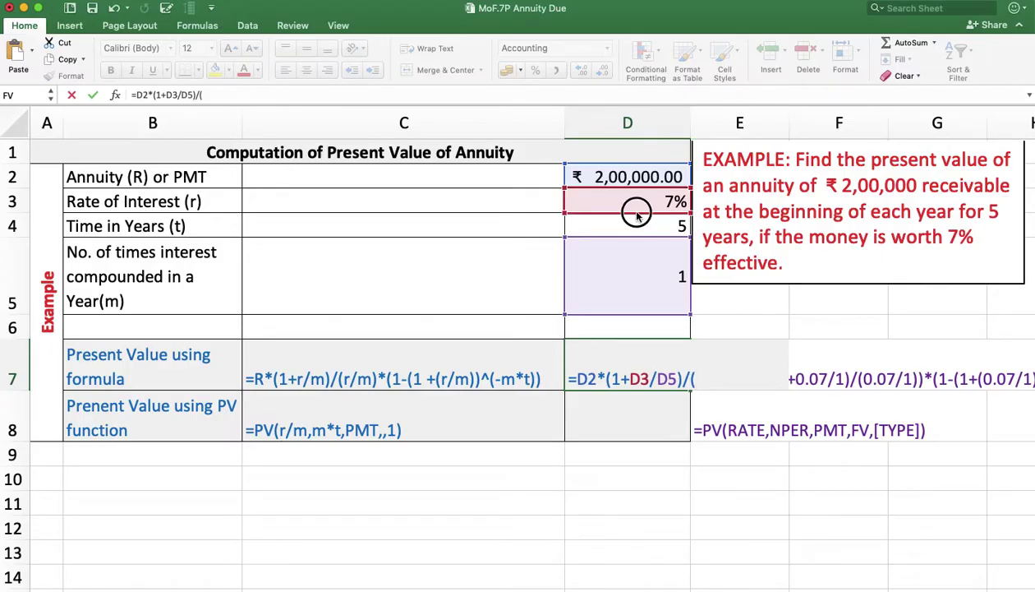
click(636, 203)
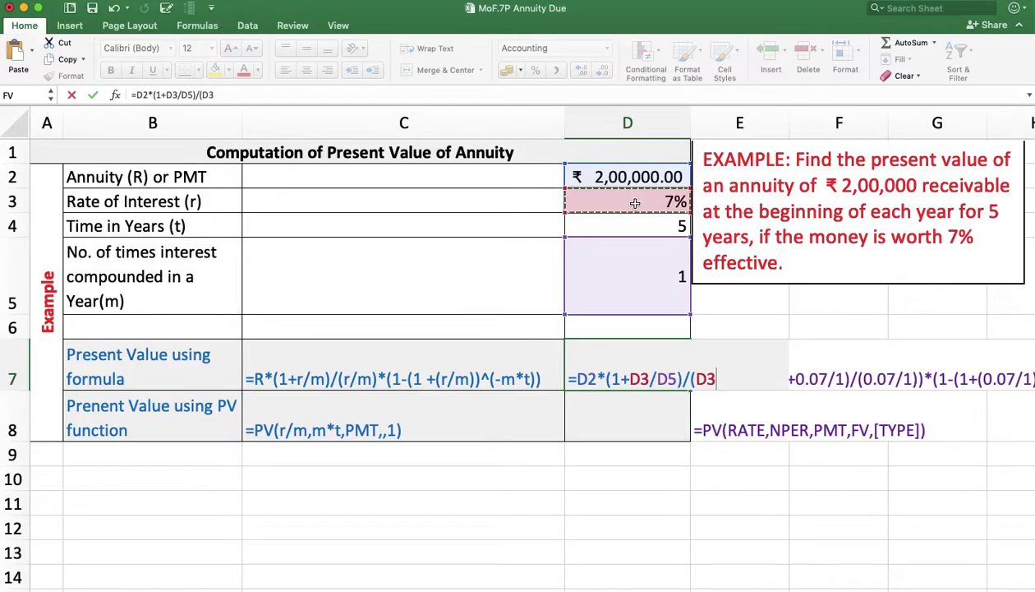
text(/)
click(641, 284)
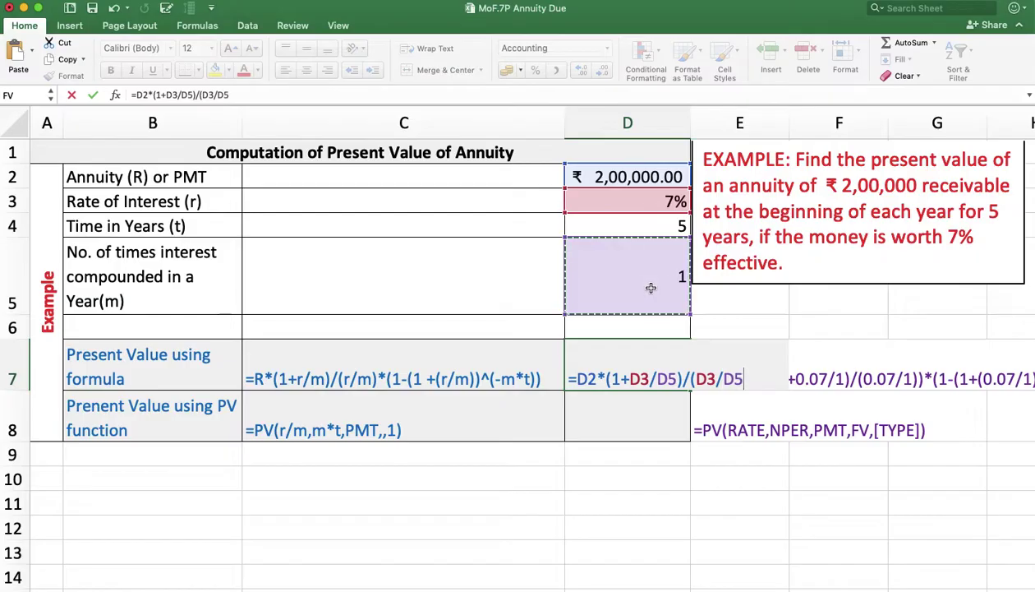
Finish D7 with *(1-(1+(D3/D5))^(-D5*D4)) and enter it, showing ₹ 8,77,442.25
text()*)
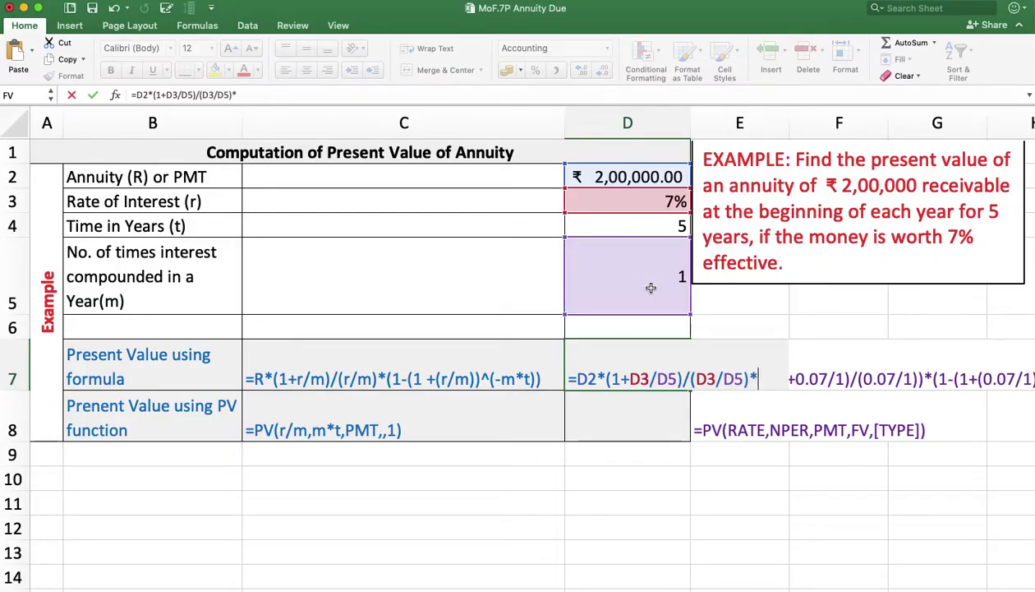
text((1)
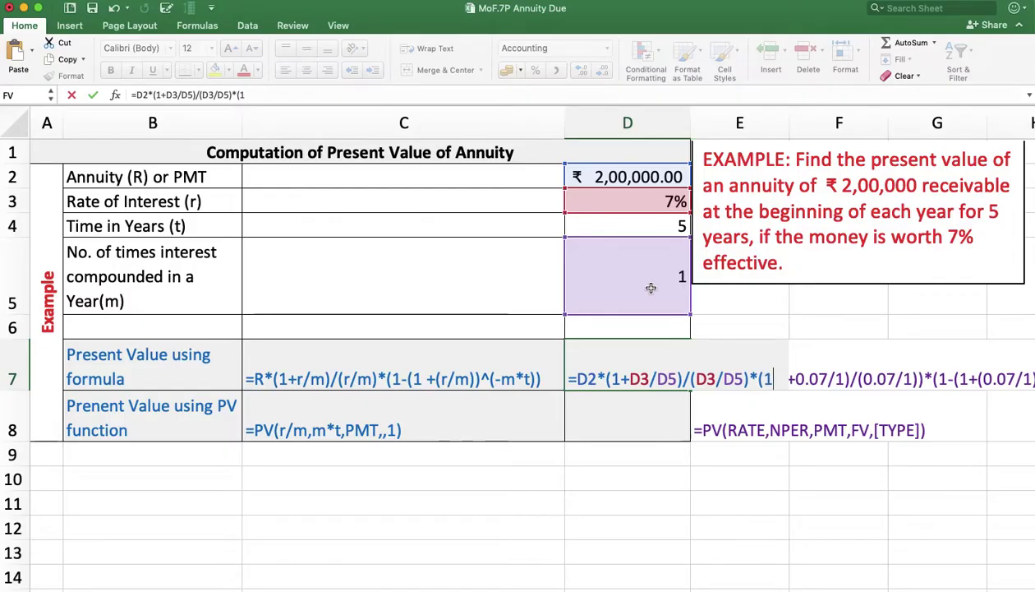
text(-()
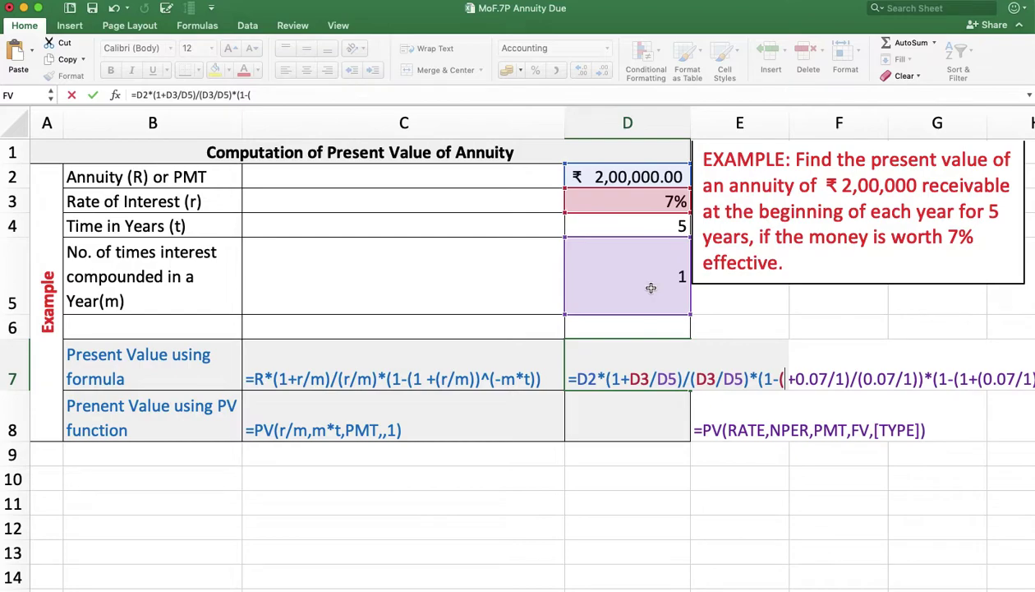
text(1)
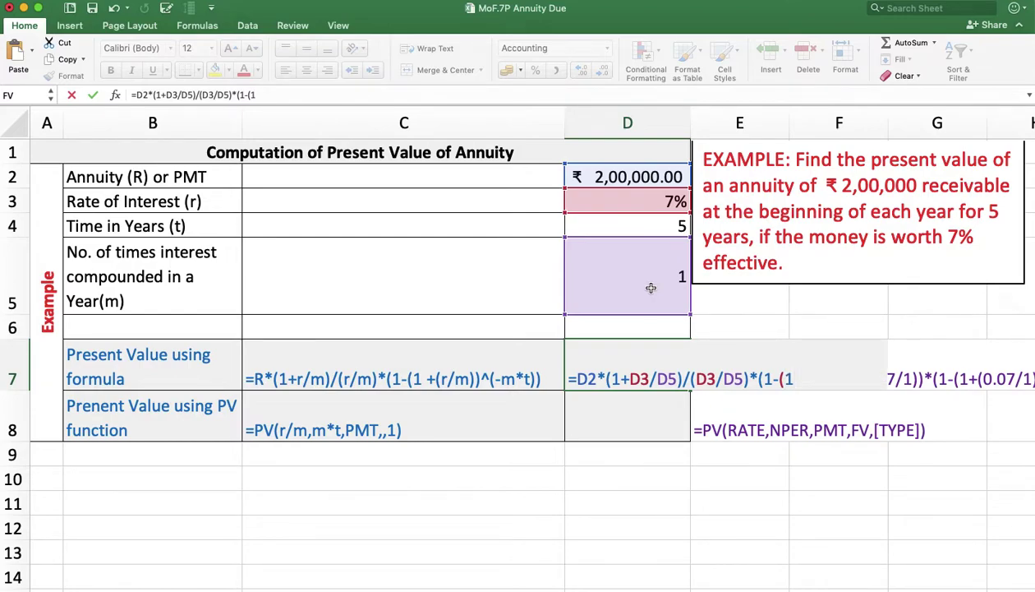
text(+()
click(640, 206)
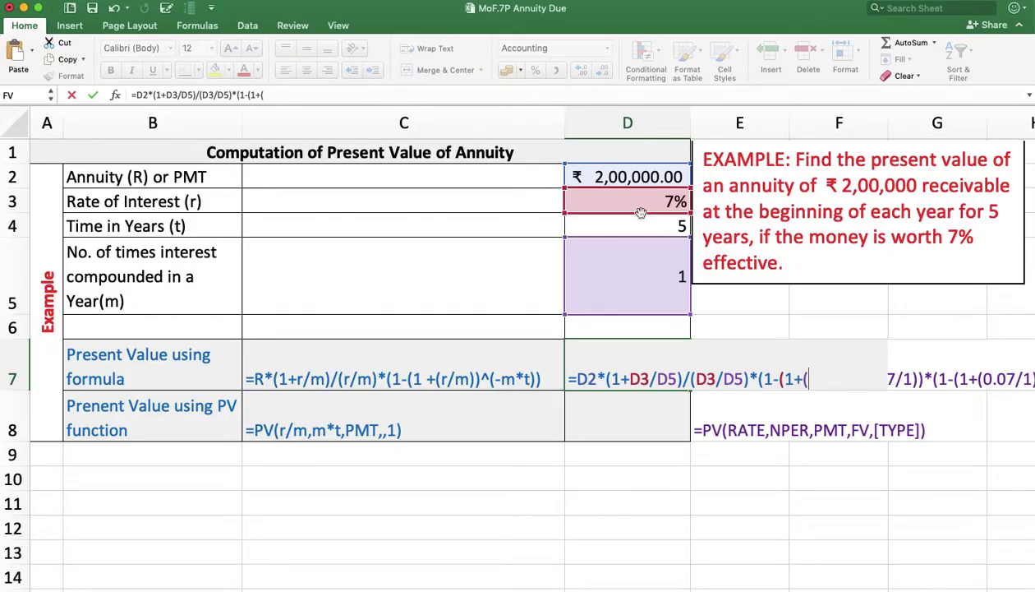
text(/)
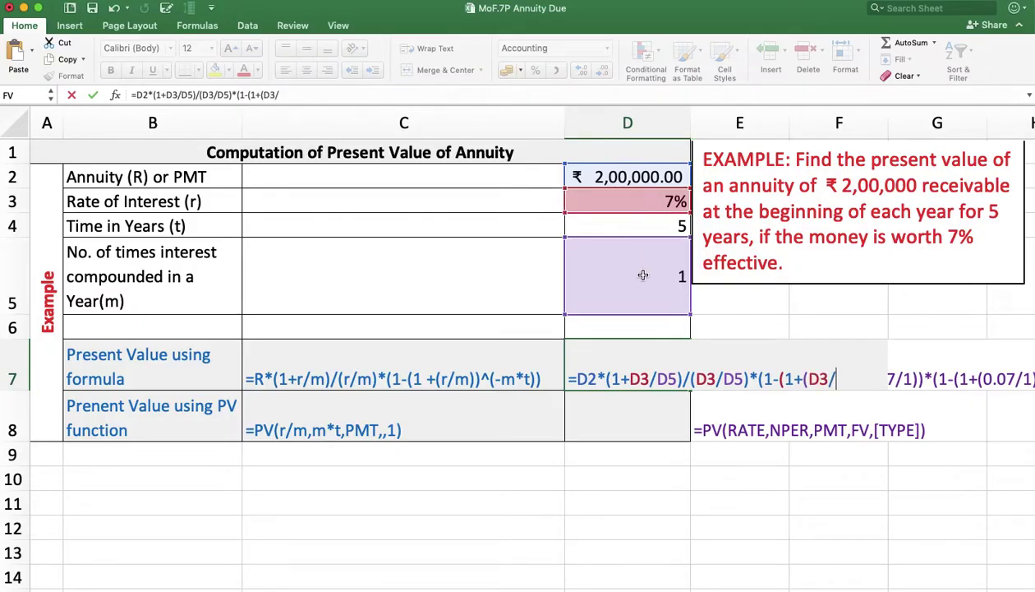
click(643, 275)
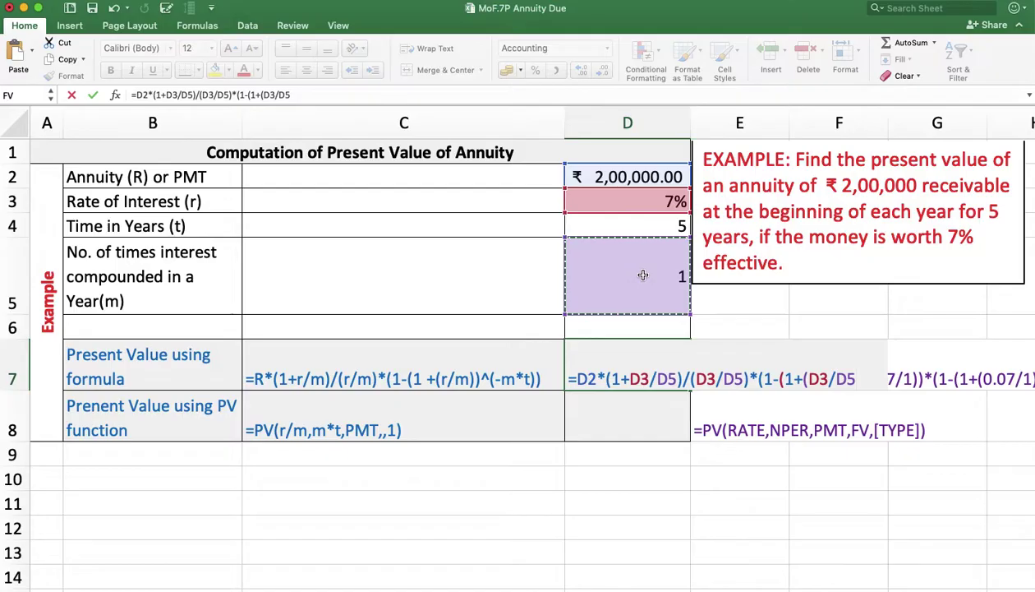
text()))
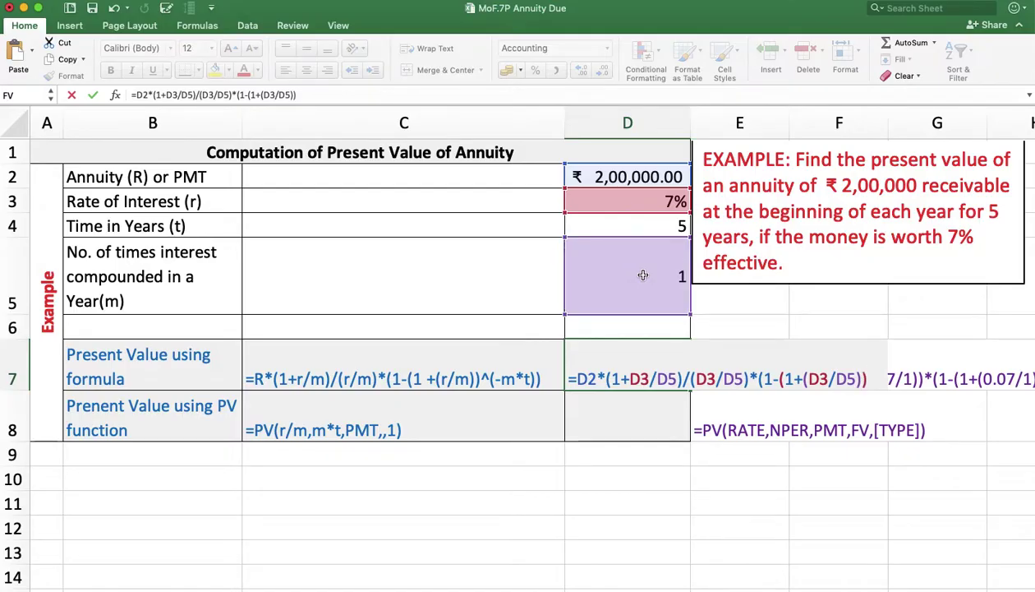
text(^(-)
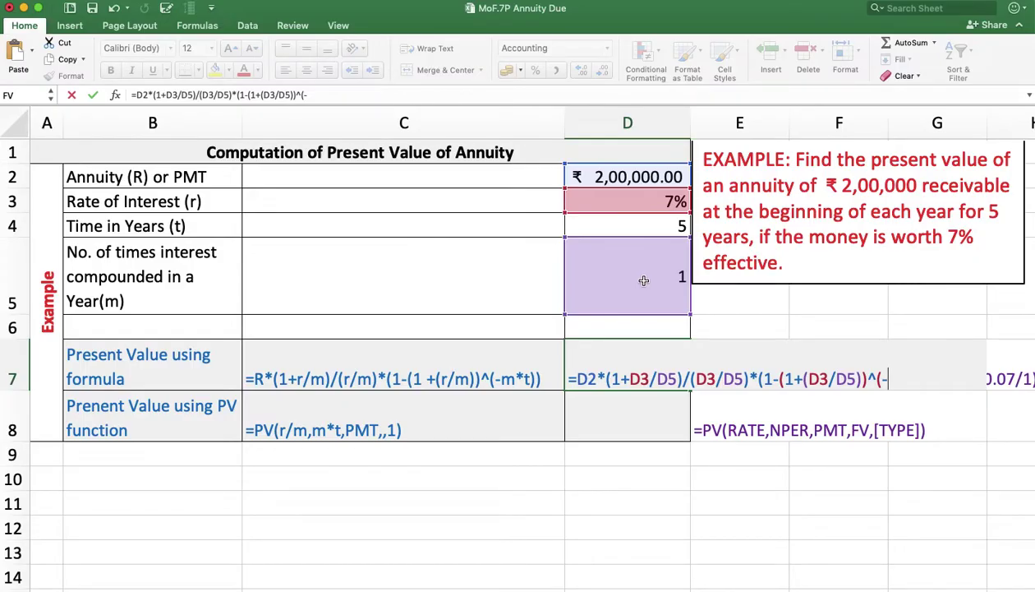
click(643, 281)
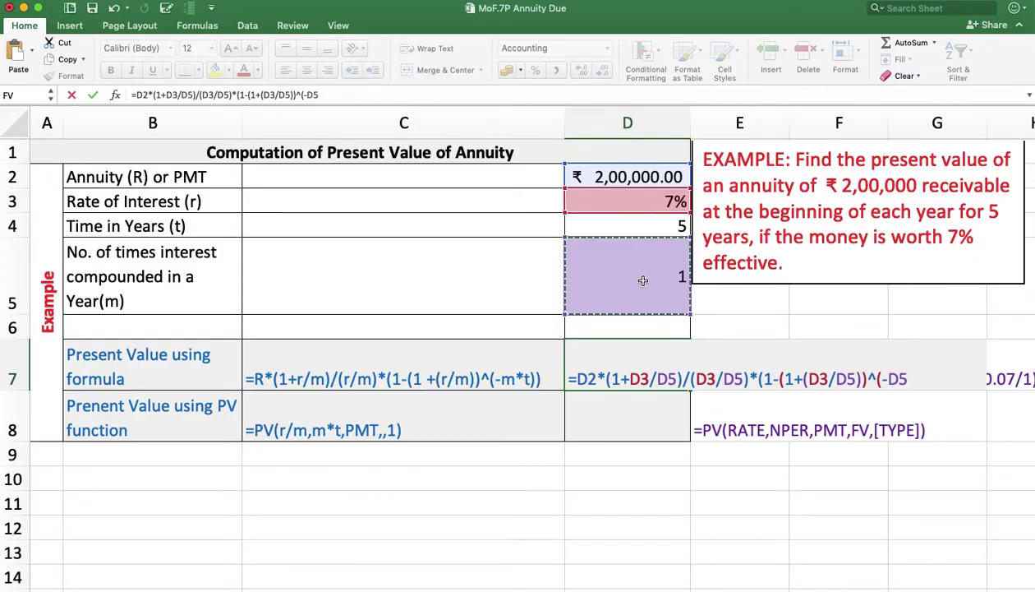
text(*)
click(631, 223)
text()))
key(Return)
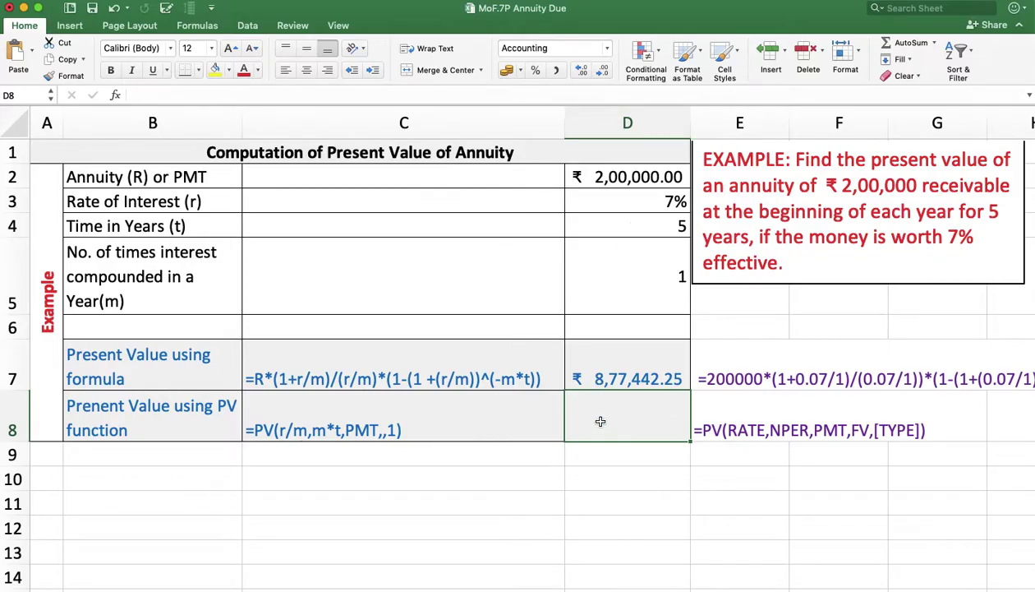
In D8, start the PV function with rate D3/D5 and periods D5*D4
text(=)
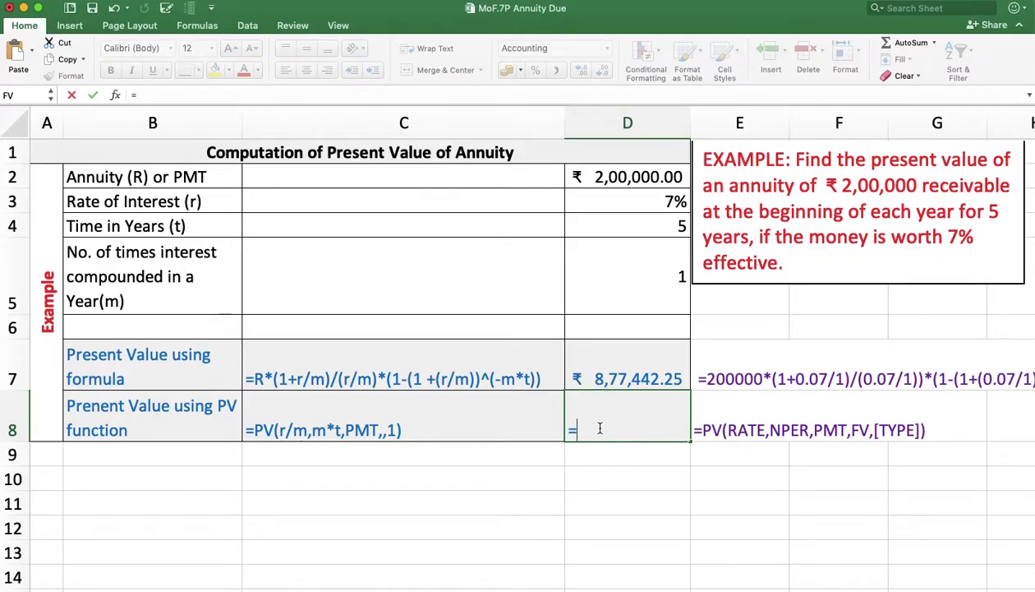
text(PV)
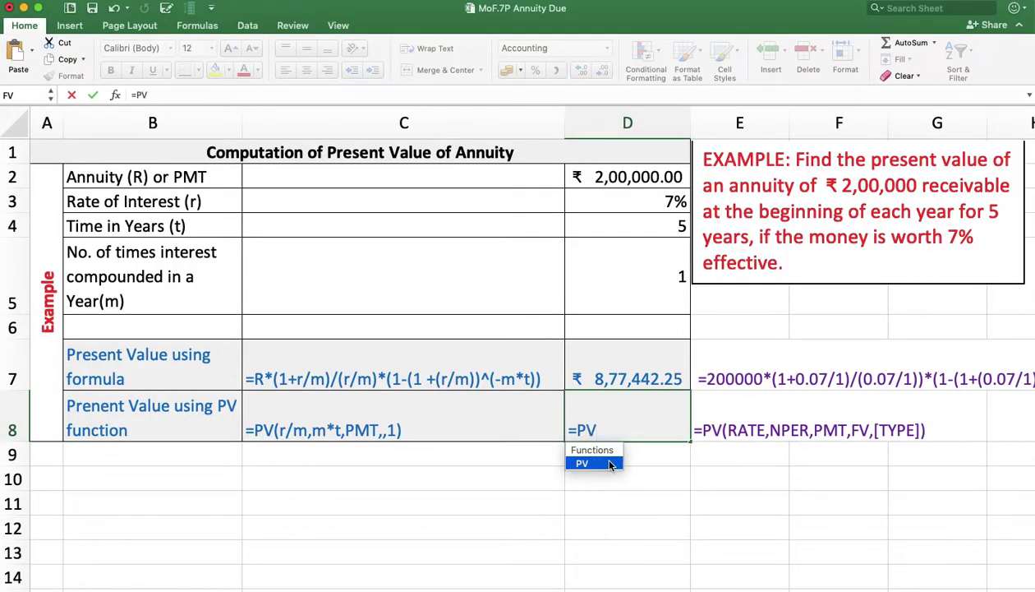
double_click(600, 461)
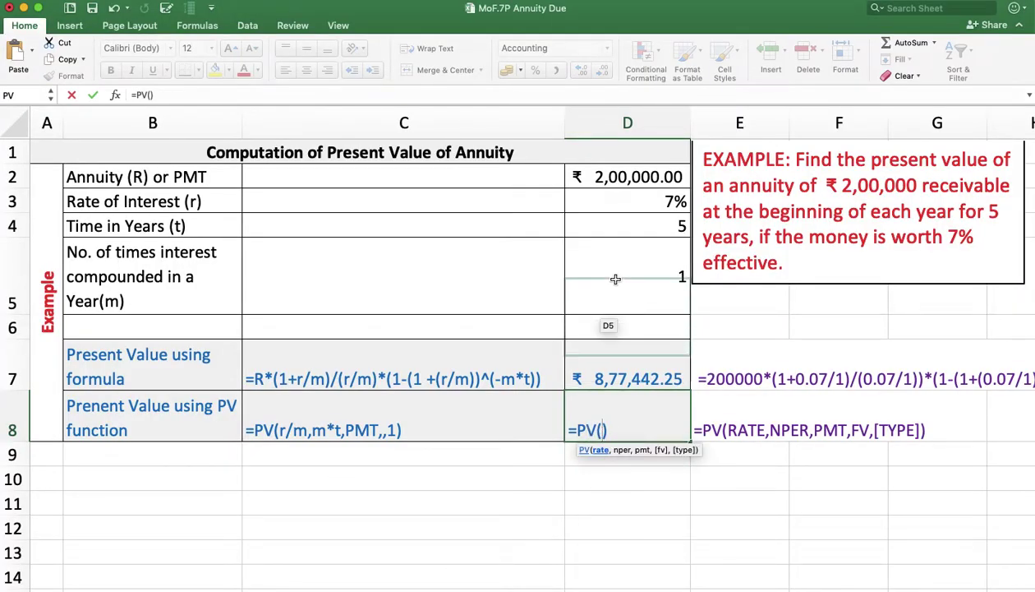
click(619, 203)
text(/)
click(637, 283)
text(,)
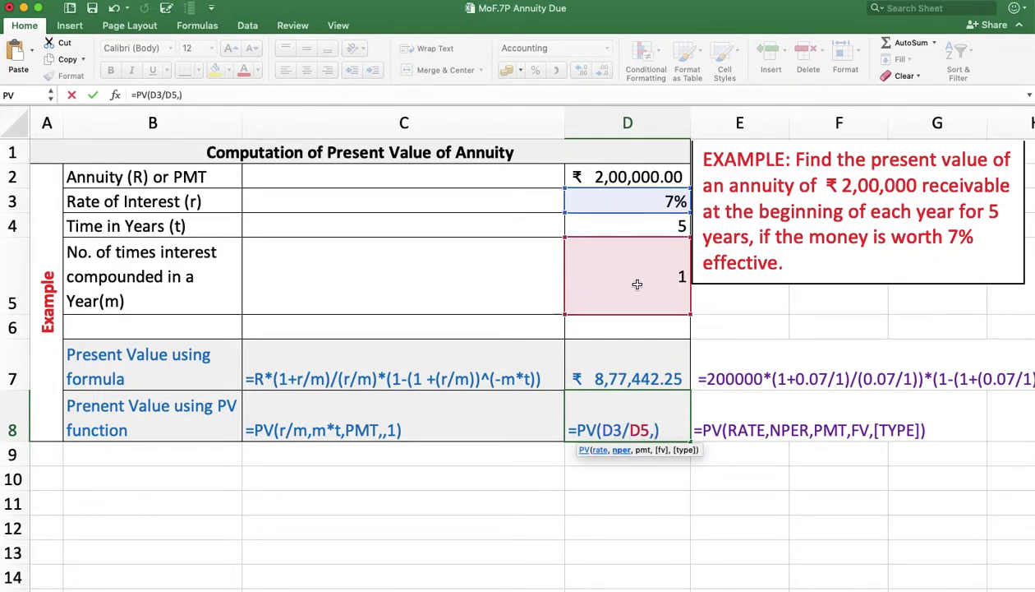
click(637, 284)
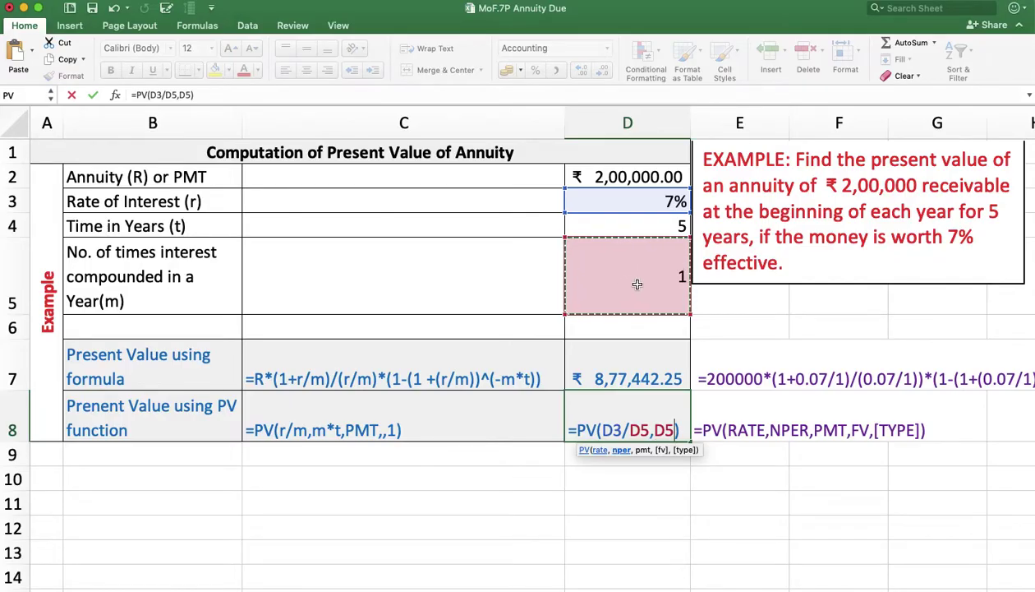
text(*)
click(657, 225)
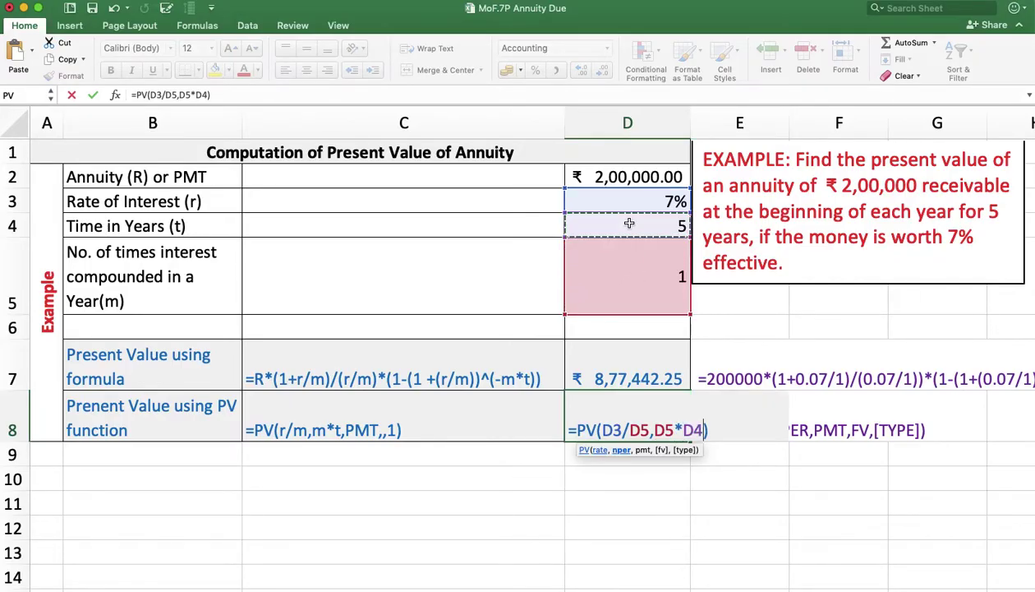
Add payment D2 and type 1 to complete =PV(D3/D5,D5*D4,D2,,1), returning ₹ -8,77,442.25
text(,)
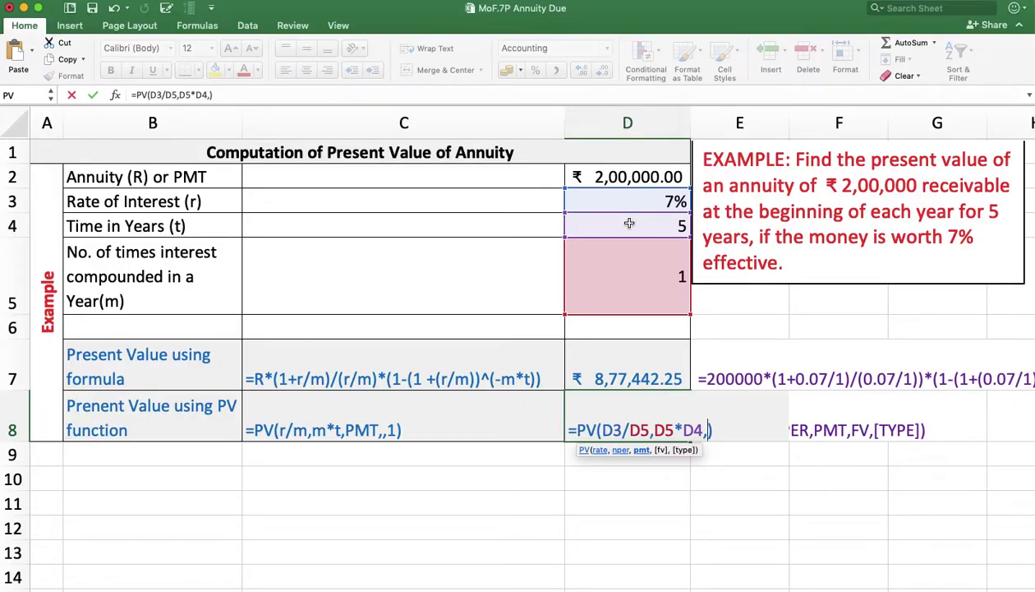
click(622, 175)
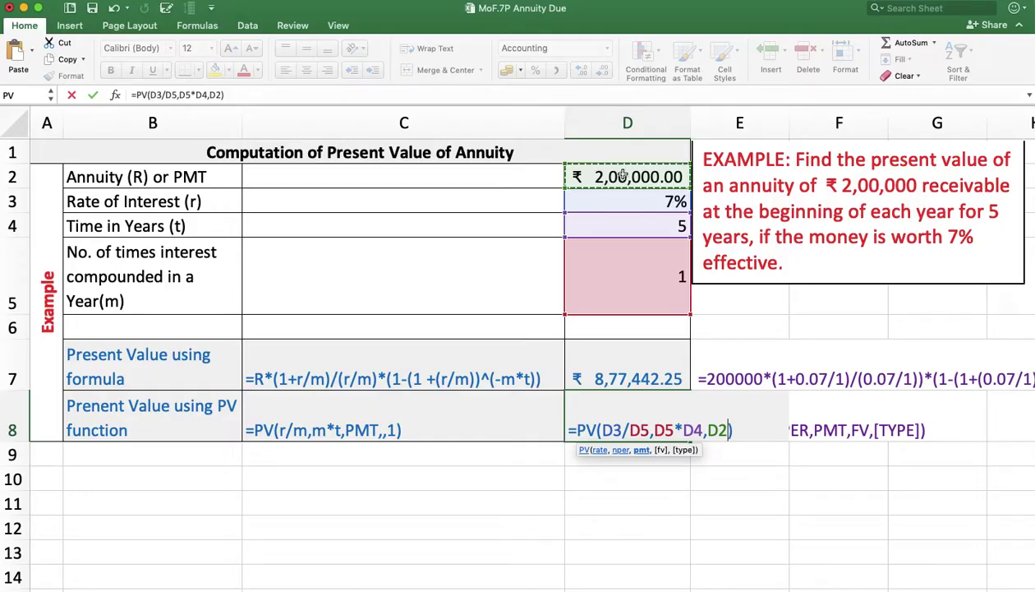
text(,,)
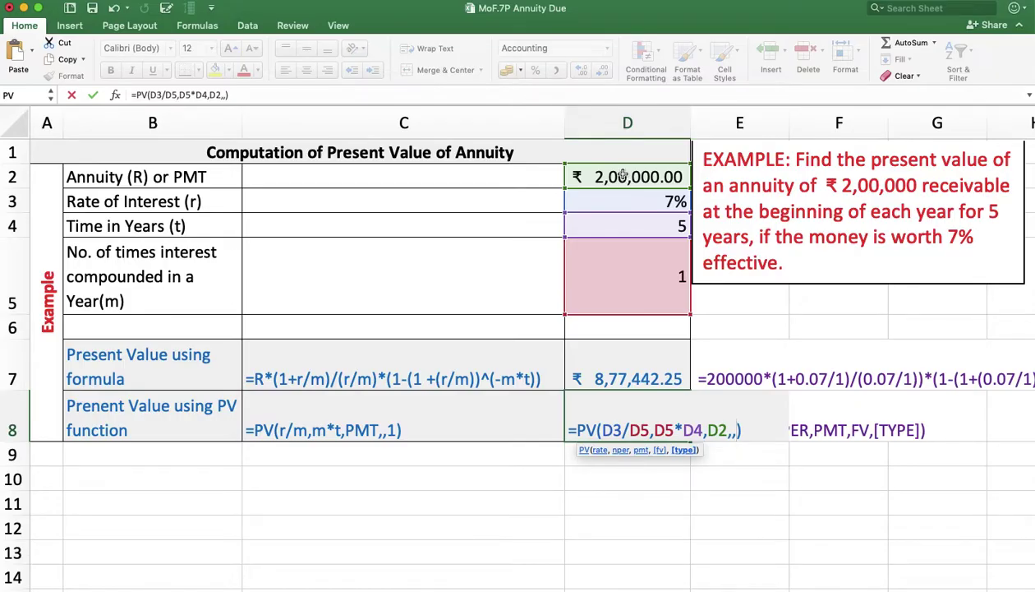
text(1)
key(Return)
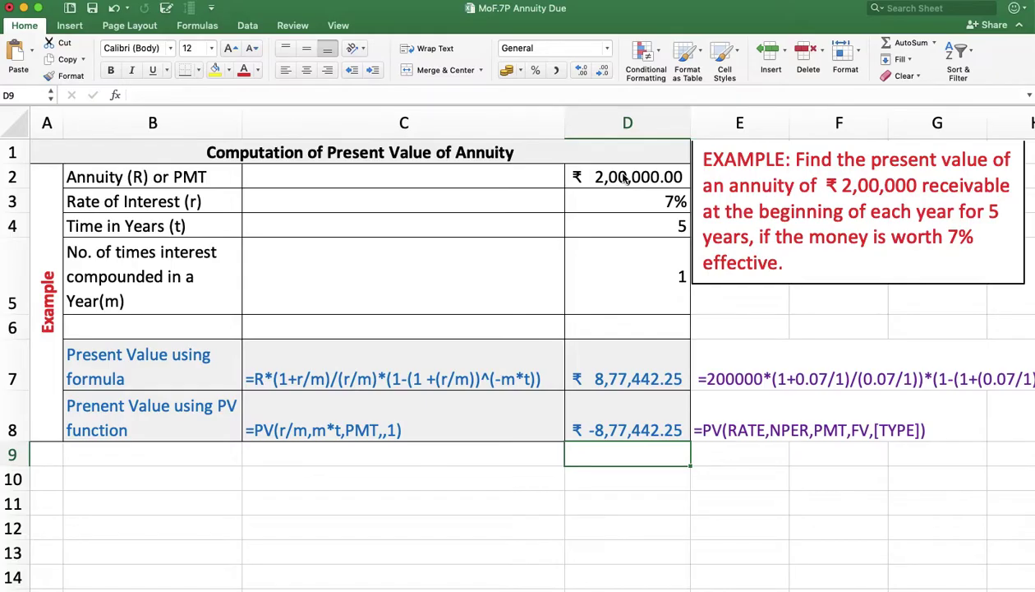